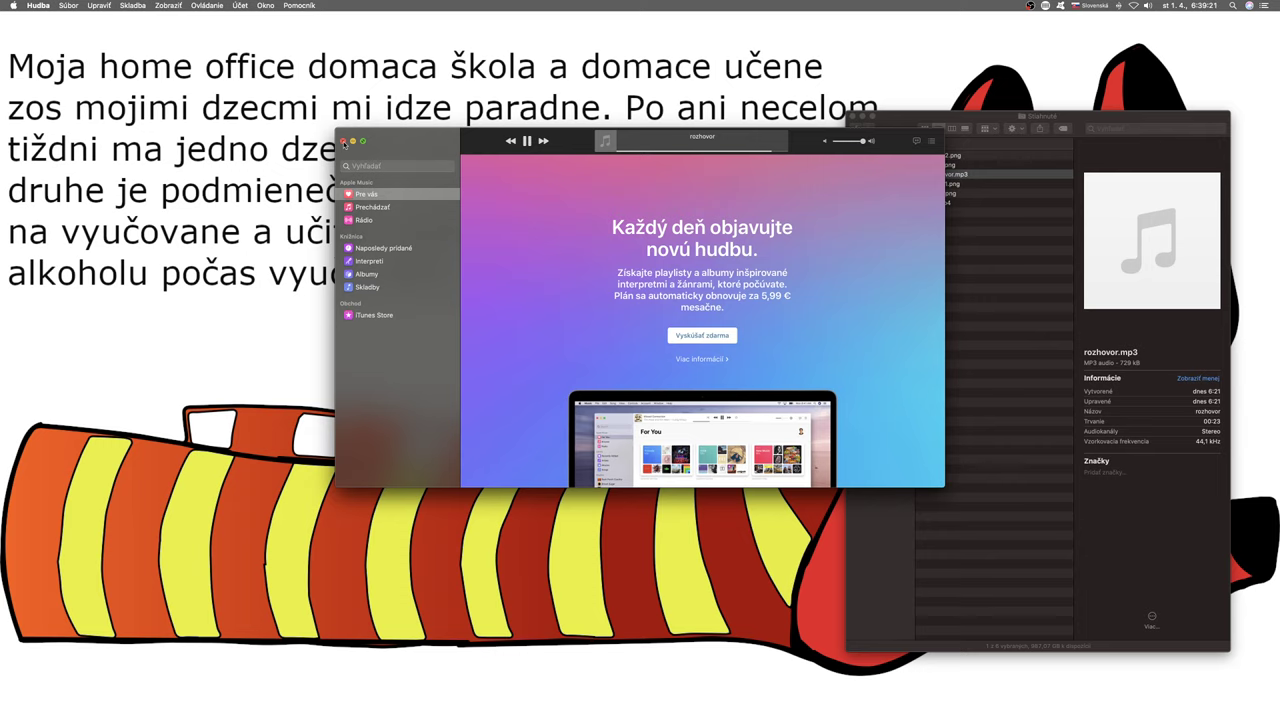
- Close the music player and preview the images anton1.png, anton2.png, Yui.1..png and Yui2..png in the downloads folder
{"action": "left_click", "coordinate": [344, 143]}
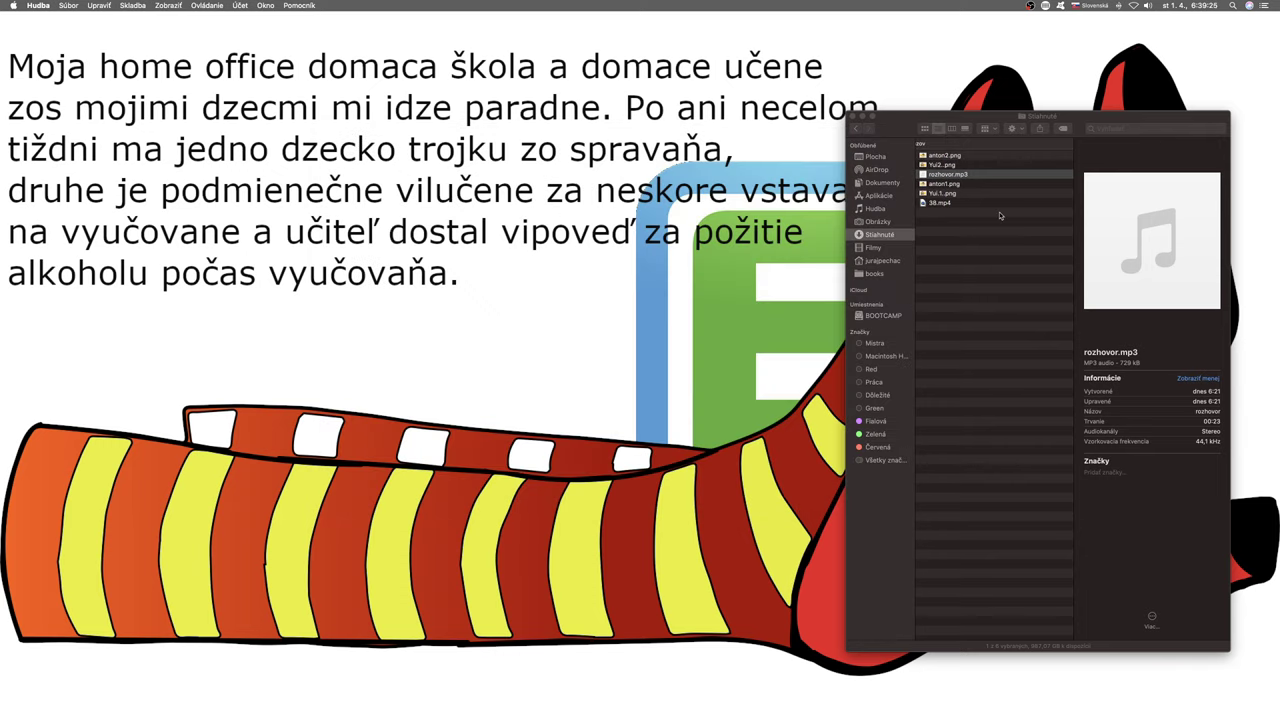
{"action": "left_click", "coordinate": [951, 192]}
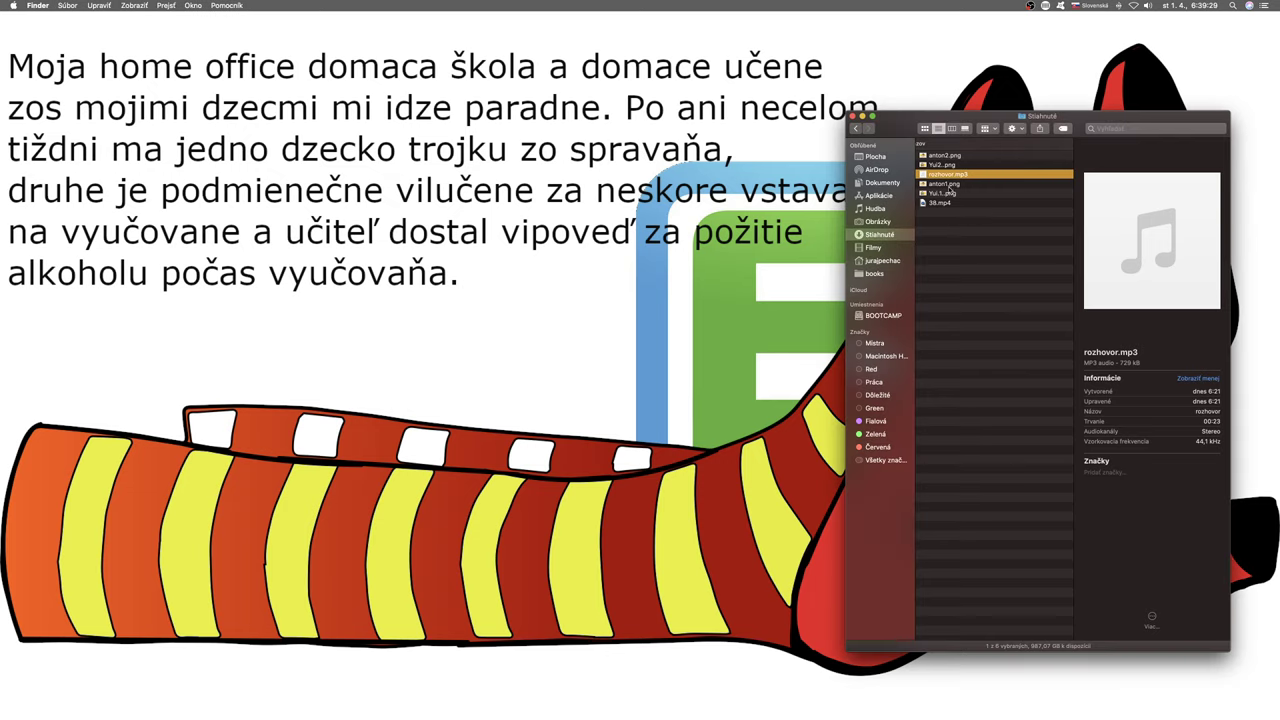
{"action": "left_click", "coordinate": [946, 185]}
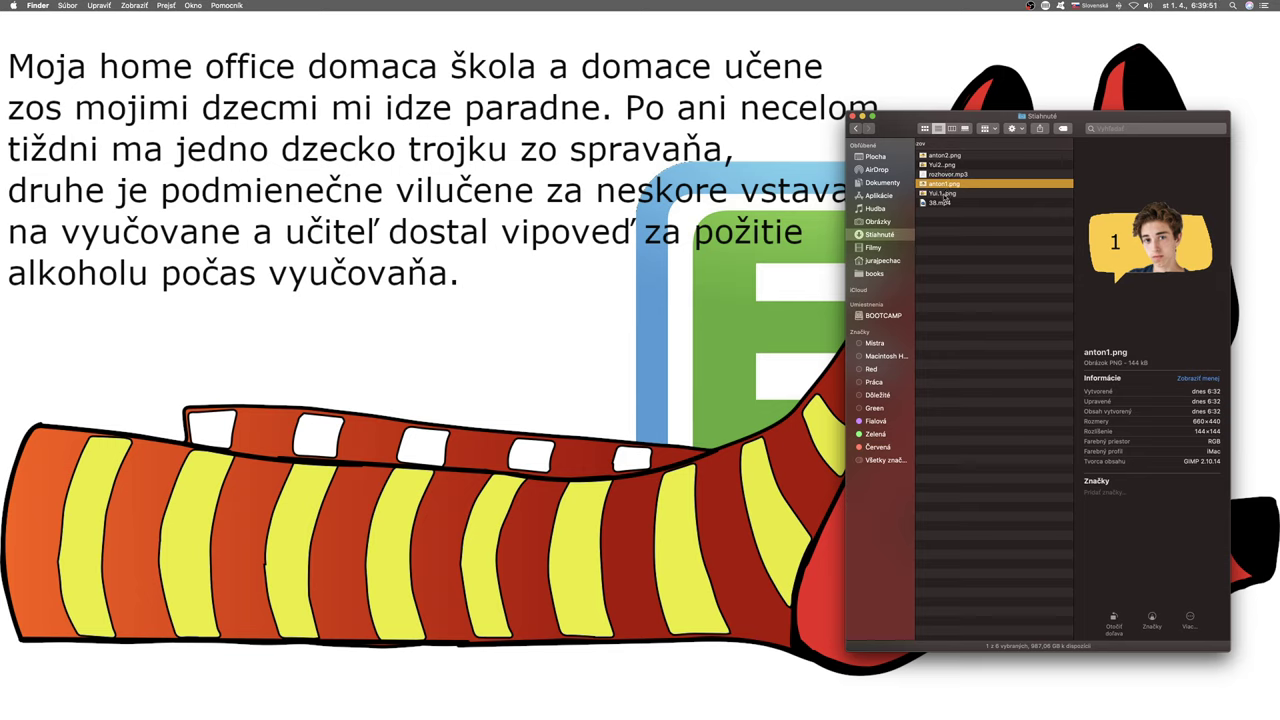
{"action": "left_click", "coordinate": [947, 157]}
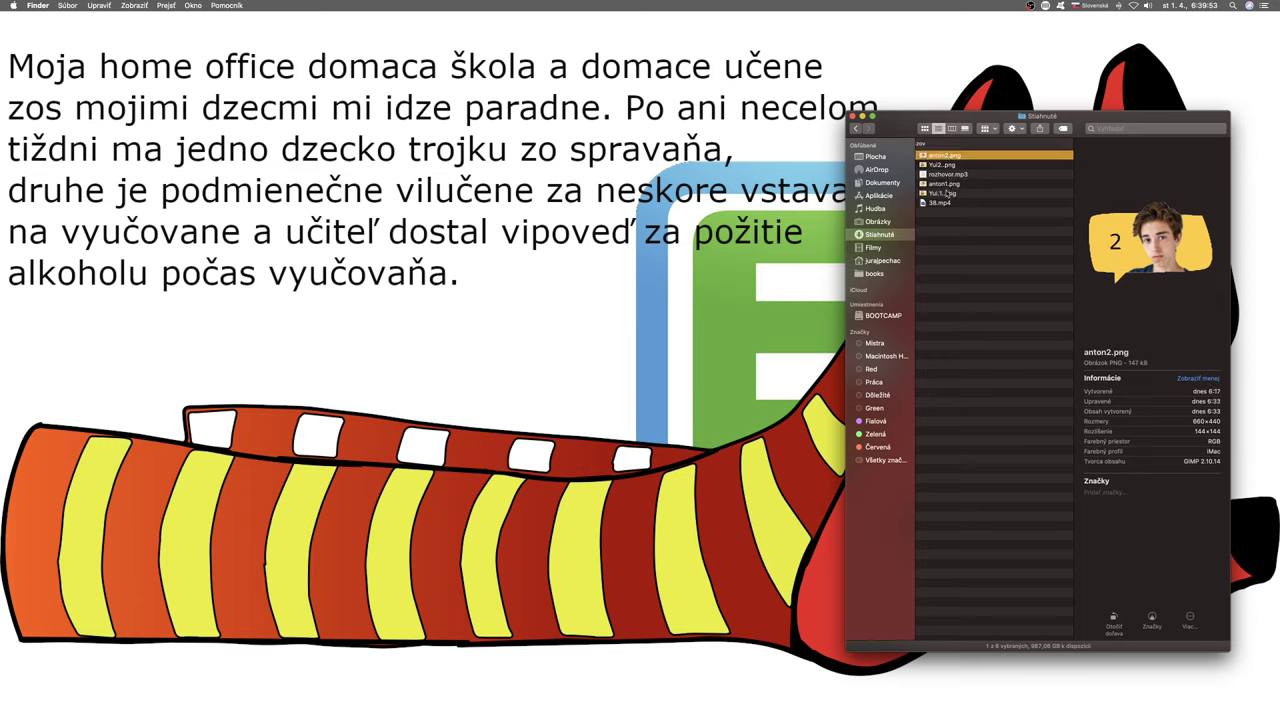
{"action": "left_click", "coordinate": [948, 194]}
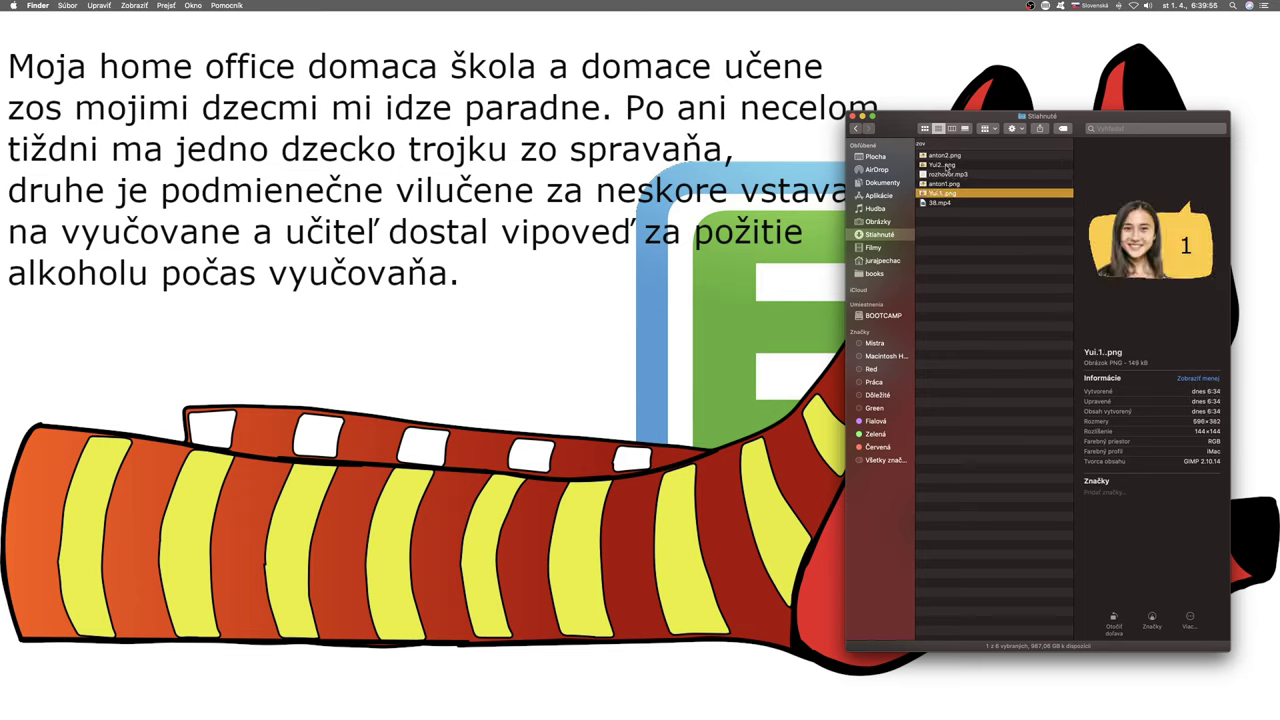
{"action": "left_click", "coordinate": [947, 166]}
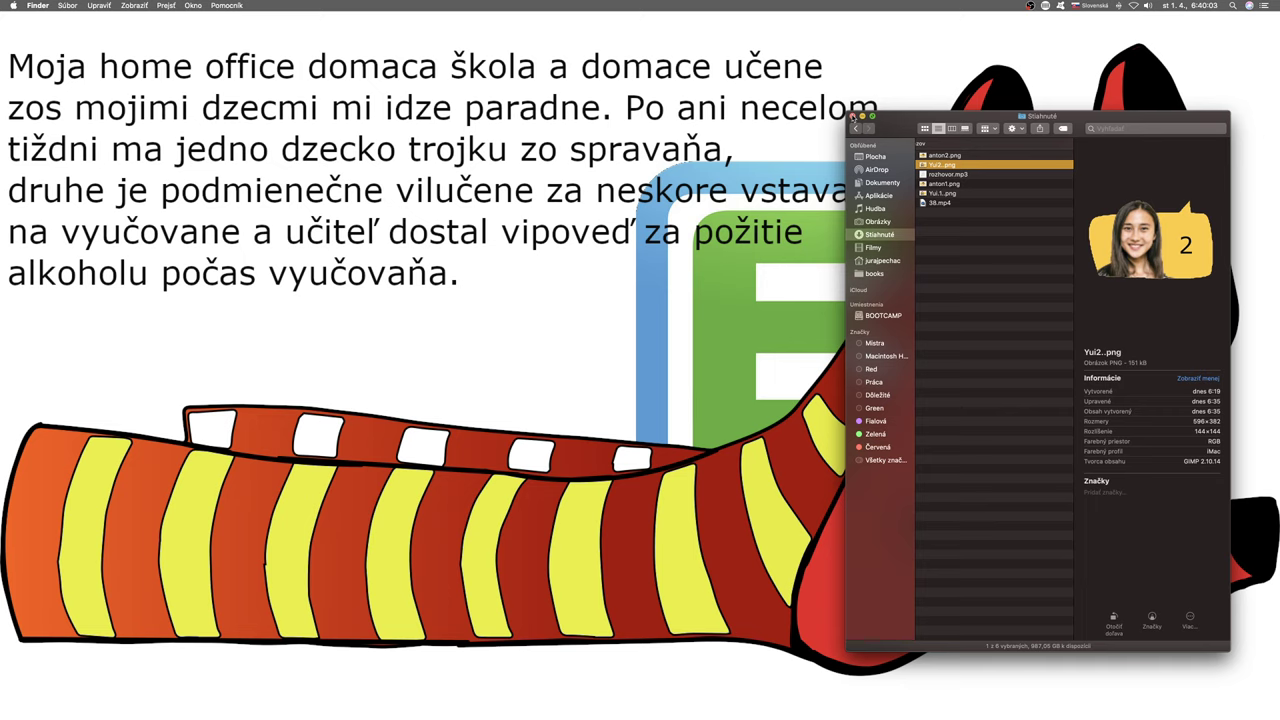
{"action": "left_click", "coordinate": [853, 117]}
- Switch to EduPage in Chrome and create a Spájanie question card in the VI.A German plan topic 2.2 Predstavujeme sa, pozdravy
{"action": "mouse_move", "coordinate": [858, 695]}
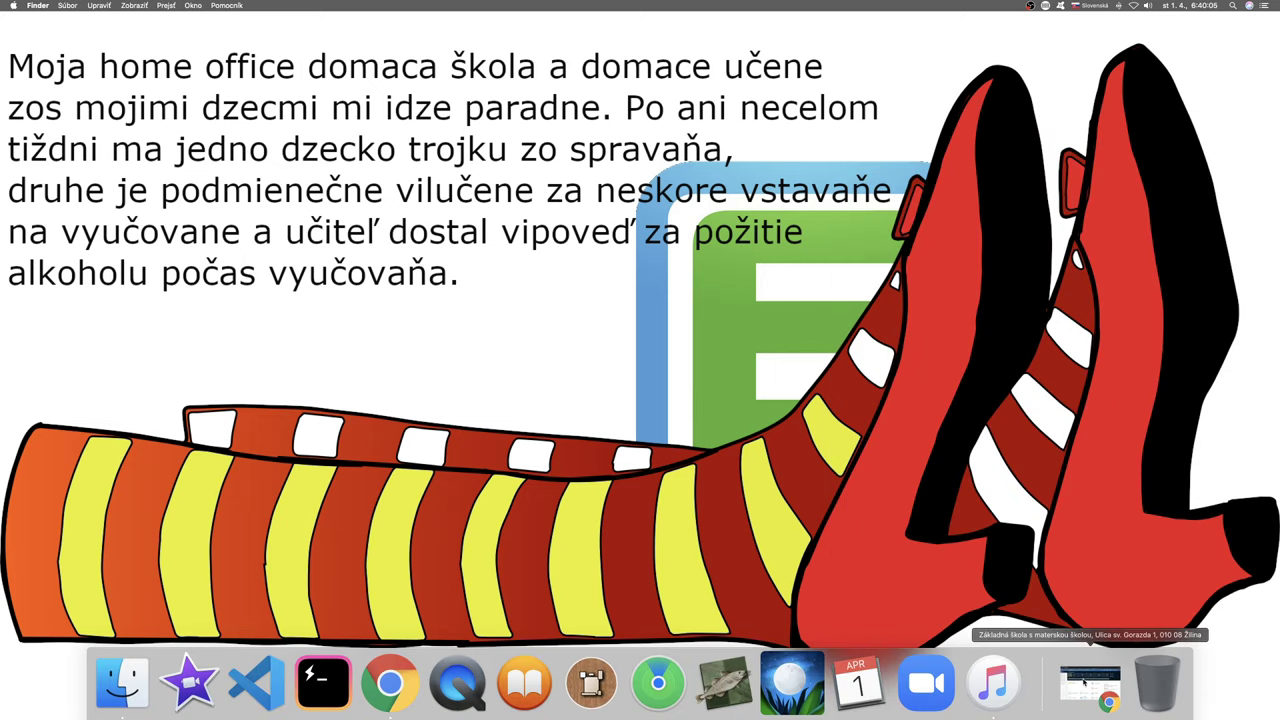
{"action": "left_click", "coordinate": [1090, 690]}
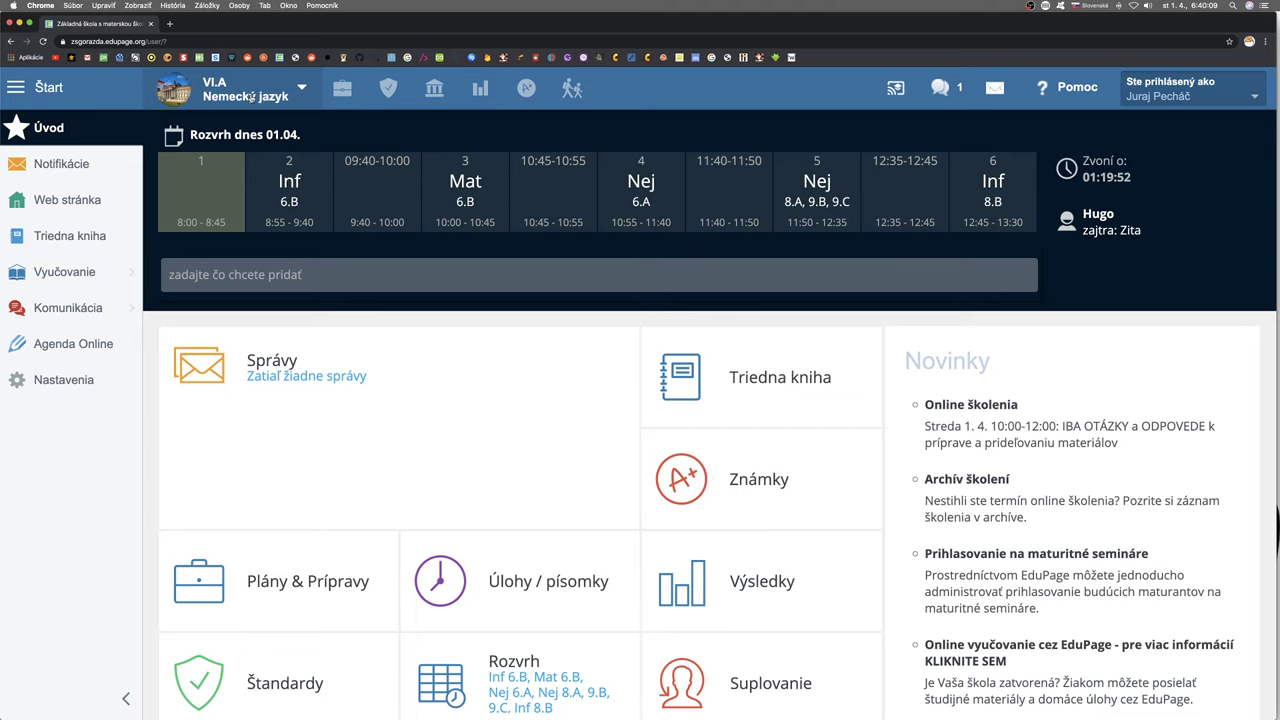
{"action": "left_click", "coordinate": [342, 88]}
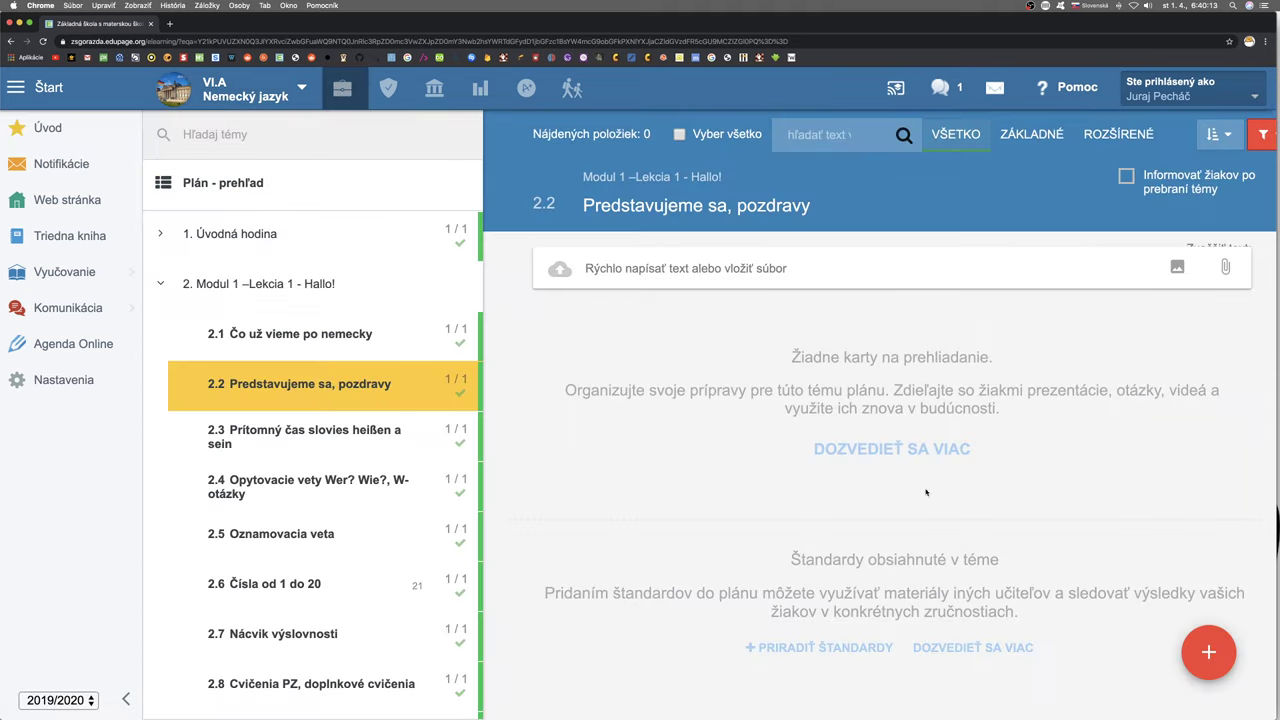
{"action": "left_click", "coordinate": [1209, 652]}
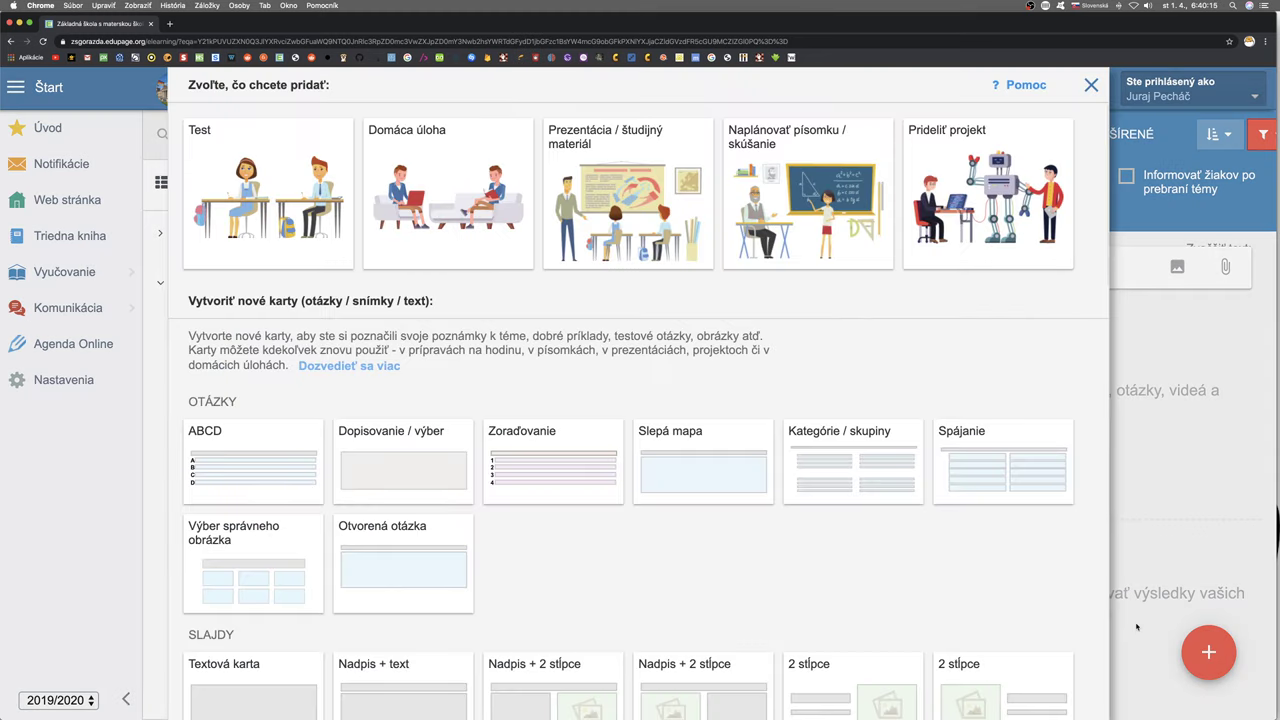
{"action": "left_click", "coordinate": [985, 465]}
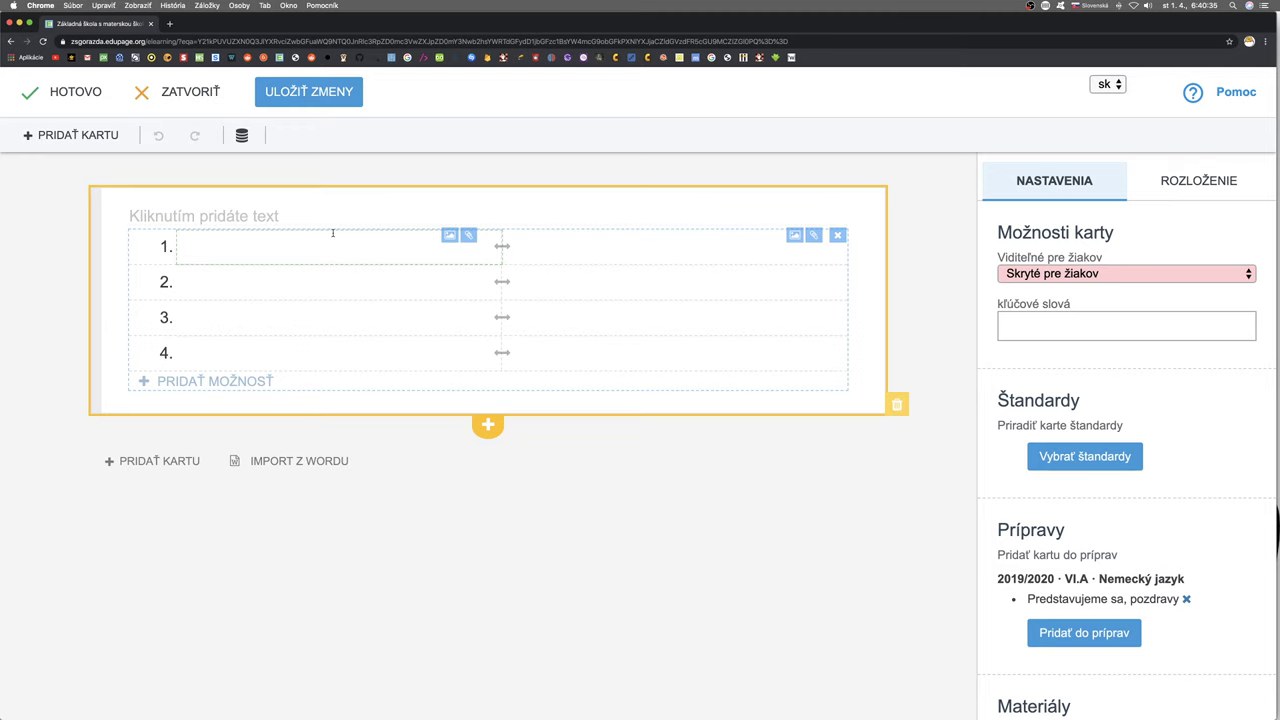
- Write the question text "Wer sagt was?" in bold, with "Kto čo hovorí?" in regular text on the line below
{"action": "left_click", "coordinate": [146, 216]}
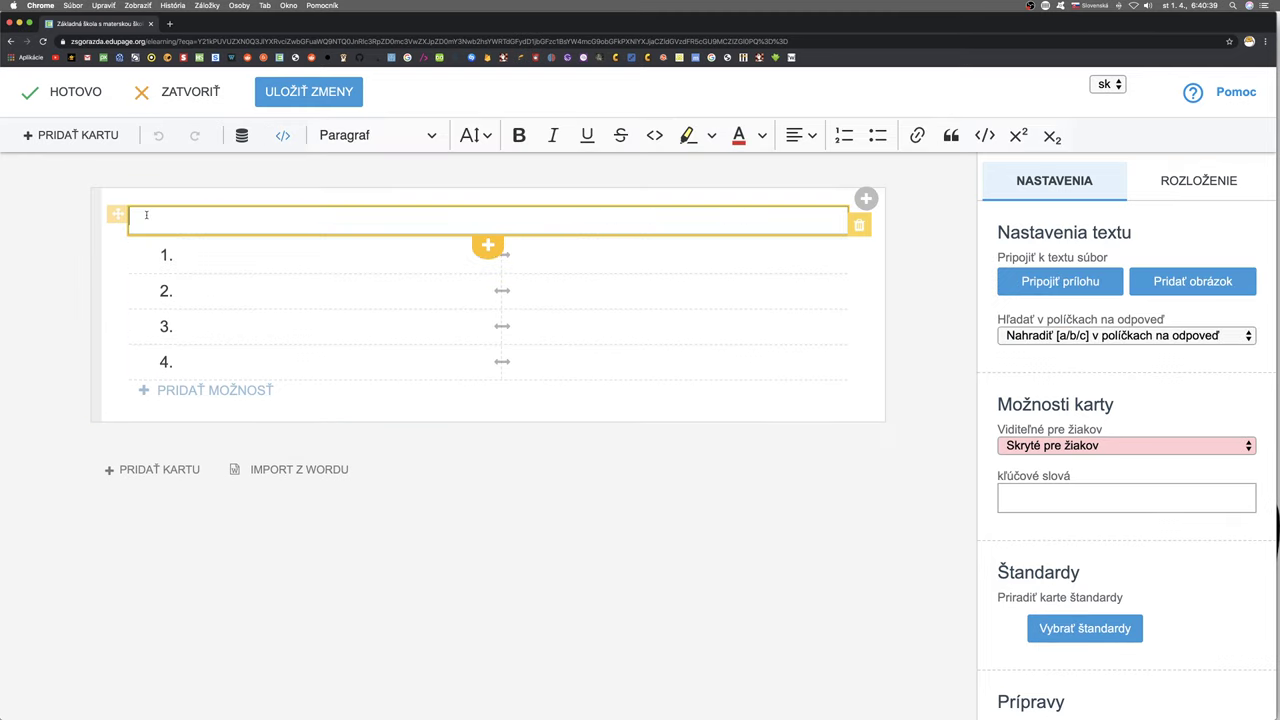
{"action": "type", "text": "Wer sagt was?"}
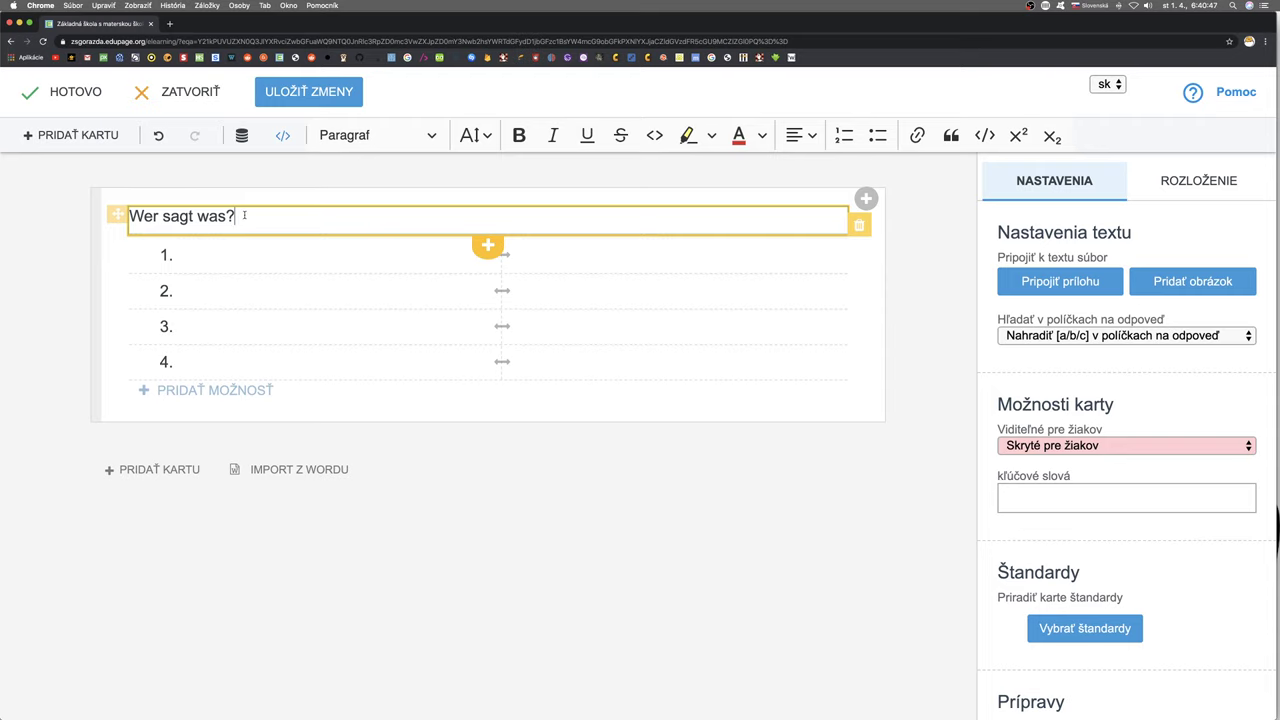
{"action": "left_click_drag", "start_coordinate": [246, 216], "coordinate": [128, 216]}
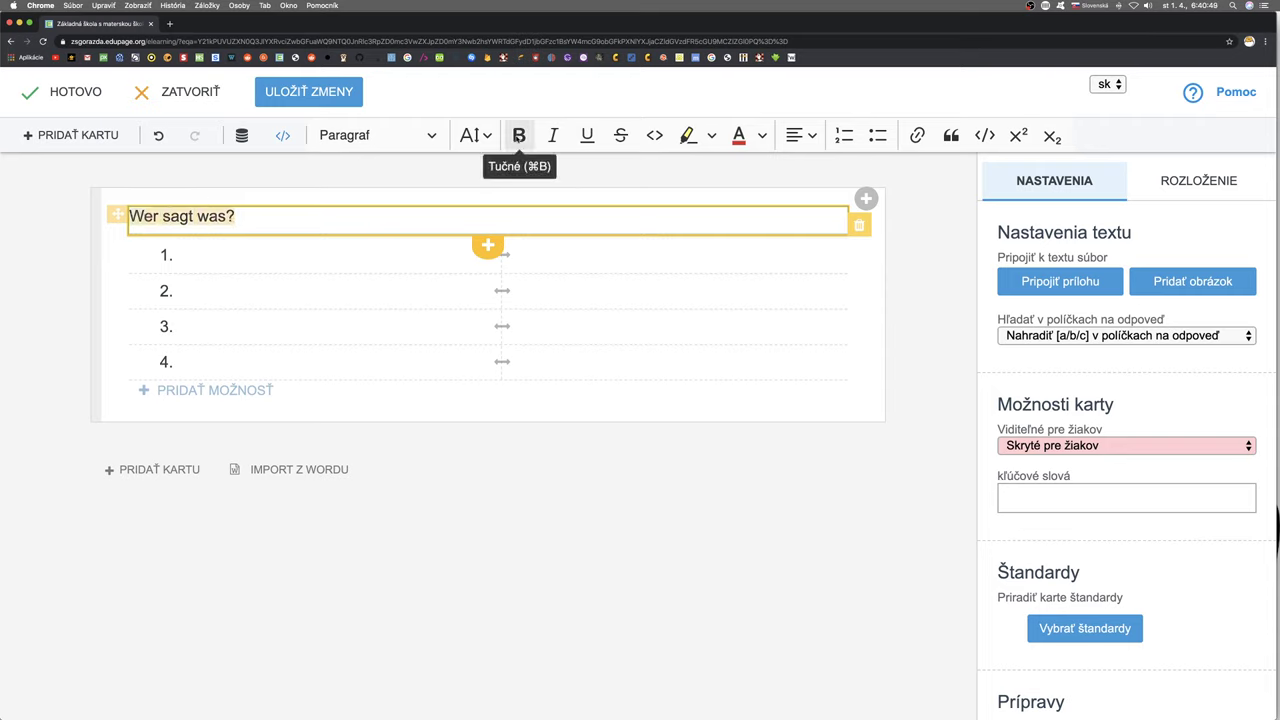
{"action": "left_click", "coordinate": [519, 137]}
{"action": "left_click", "coordinate": [250, 216]}
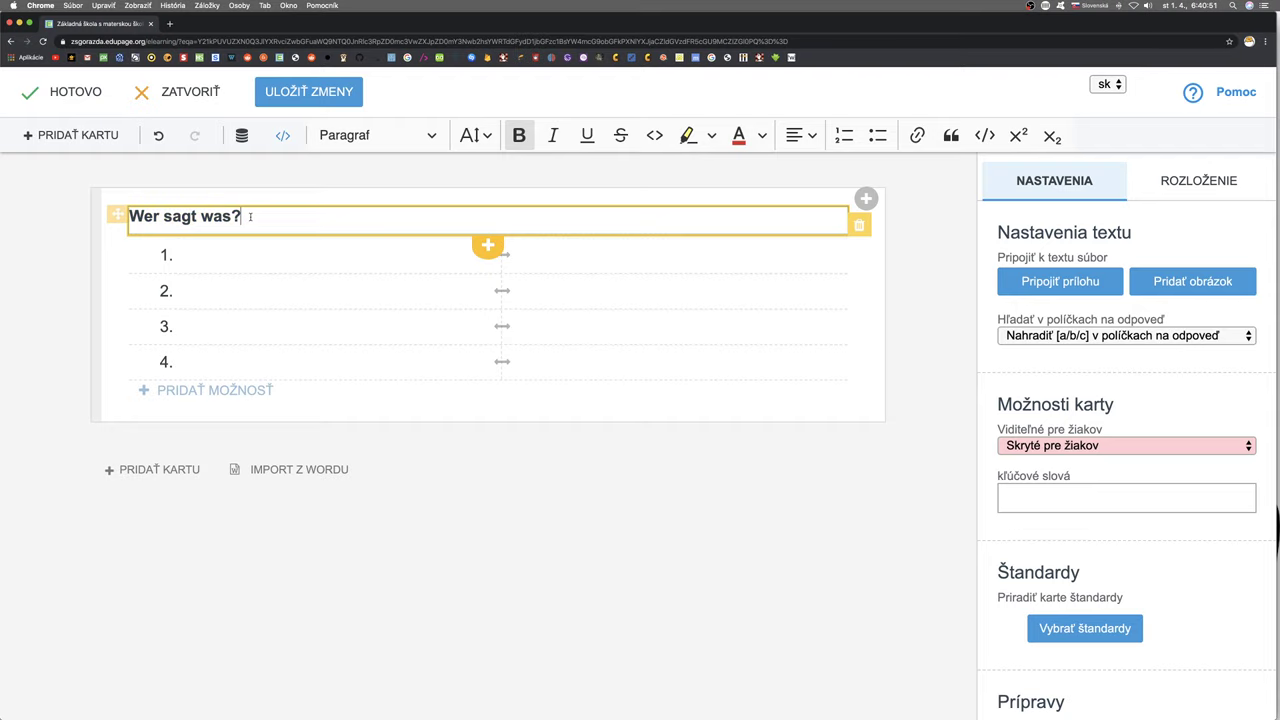
{"action": "key", "text": "Return"}
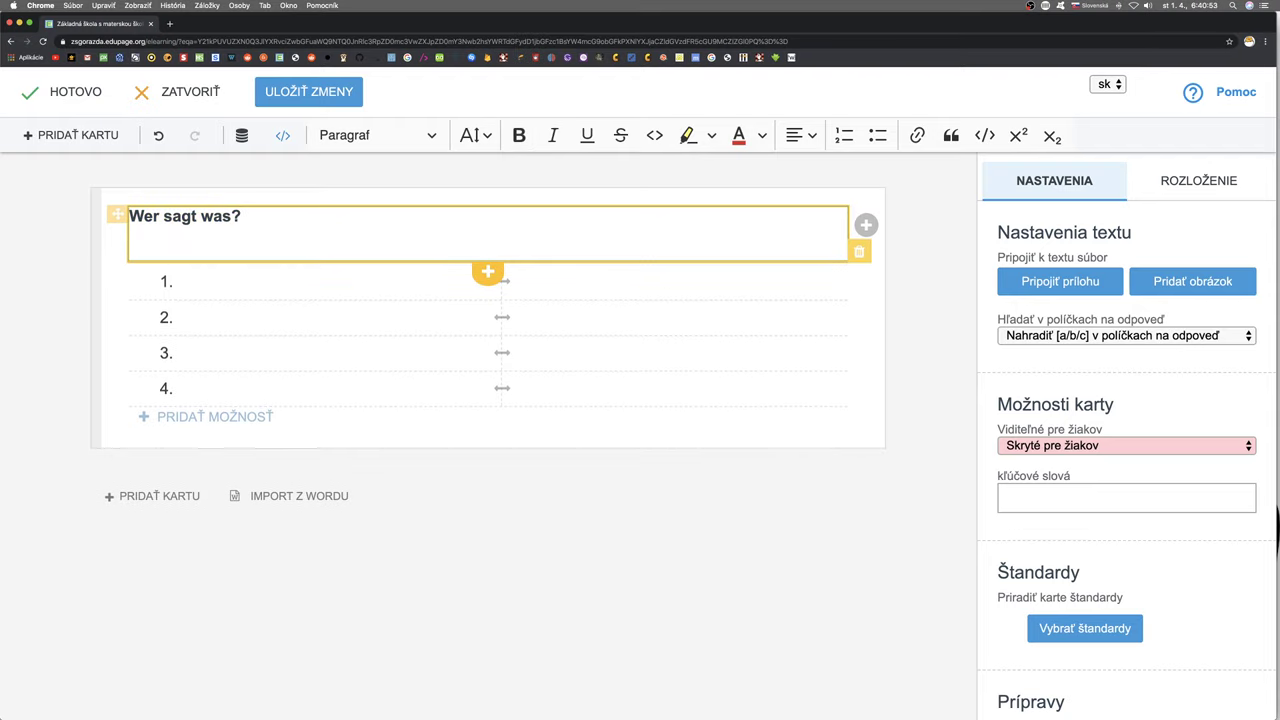
{"action": "type", "text": "Kto čo hovorí?"}
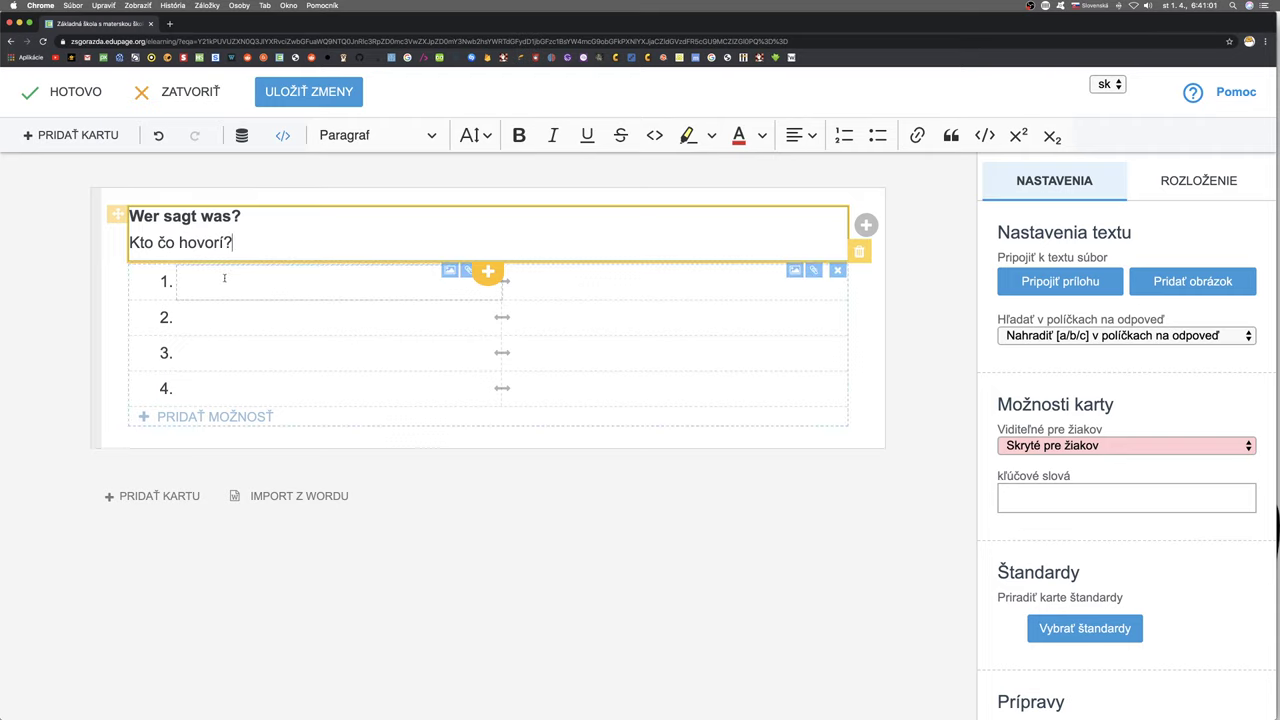
- Fill the first matching pair with the uploaded image anton1.png and the answer "Tag!"
{"action": "left_click", "coordinate": [449, 271]}
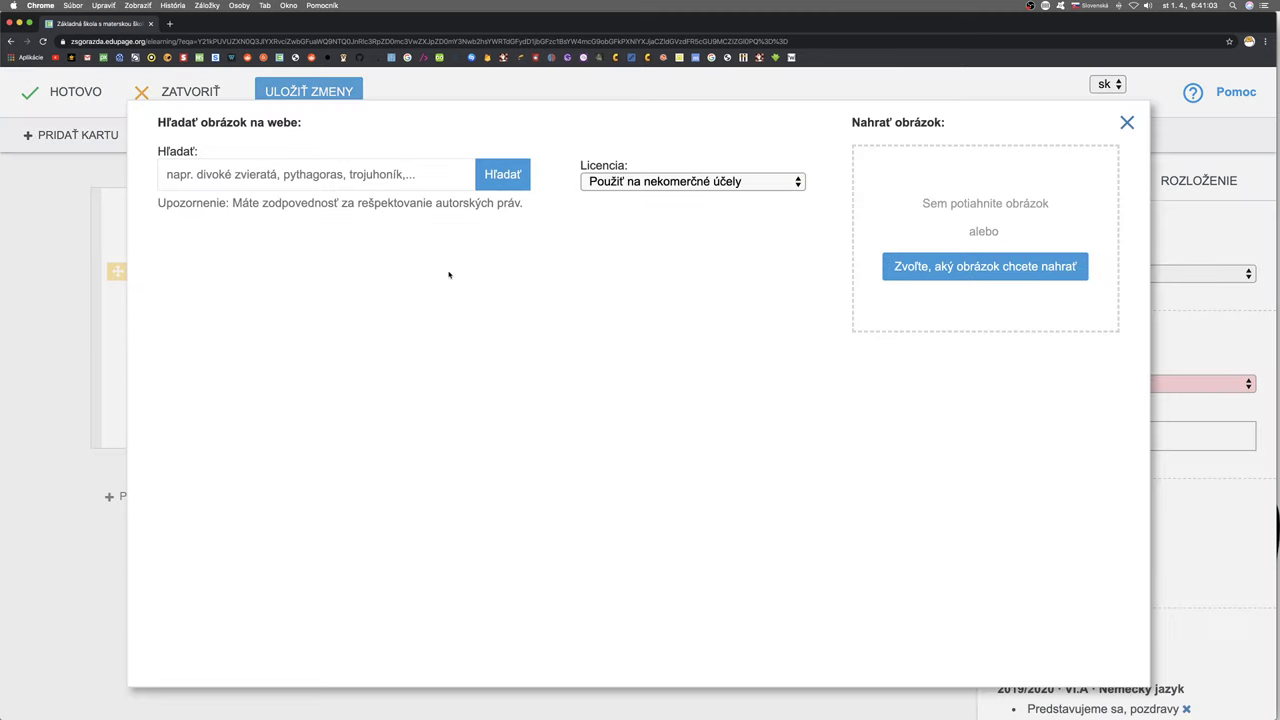
{"action": "left_click", "coordinate": [971, 268]}
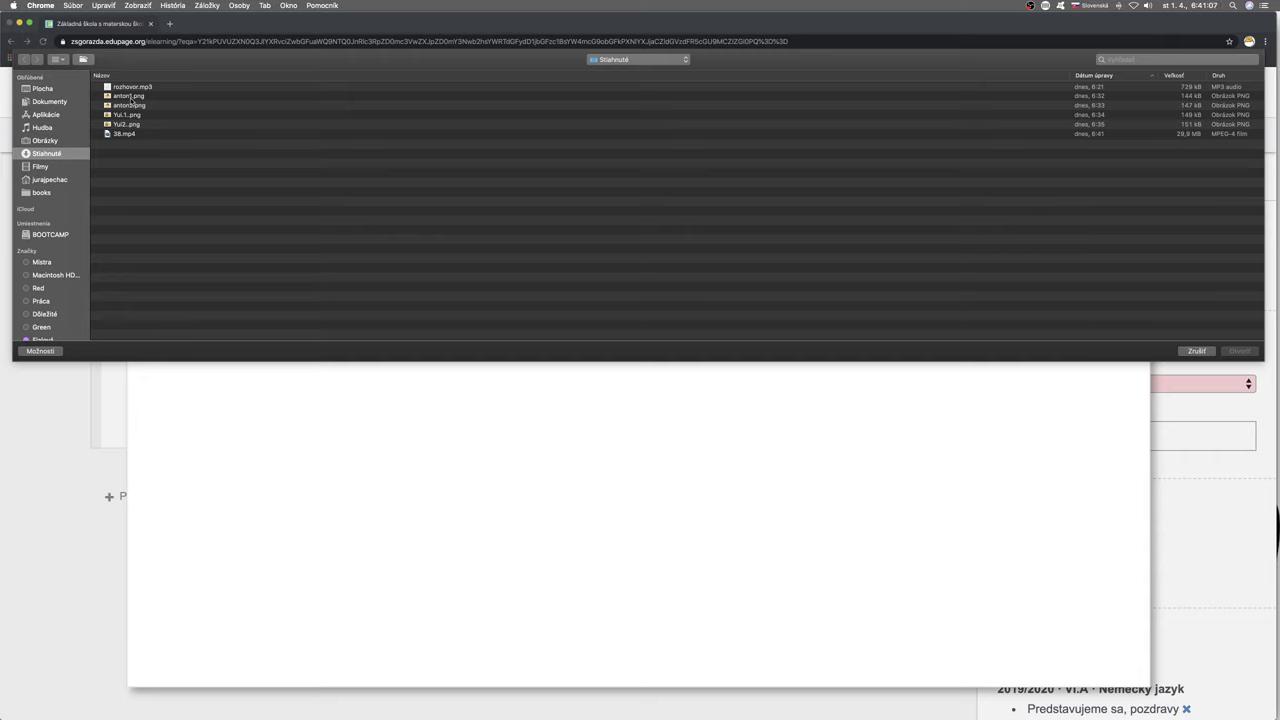
{"action": "left_click", "coordinate": [131, 96]}
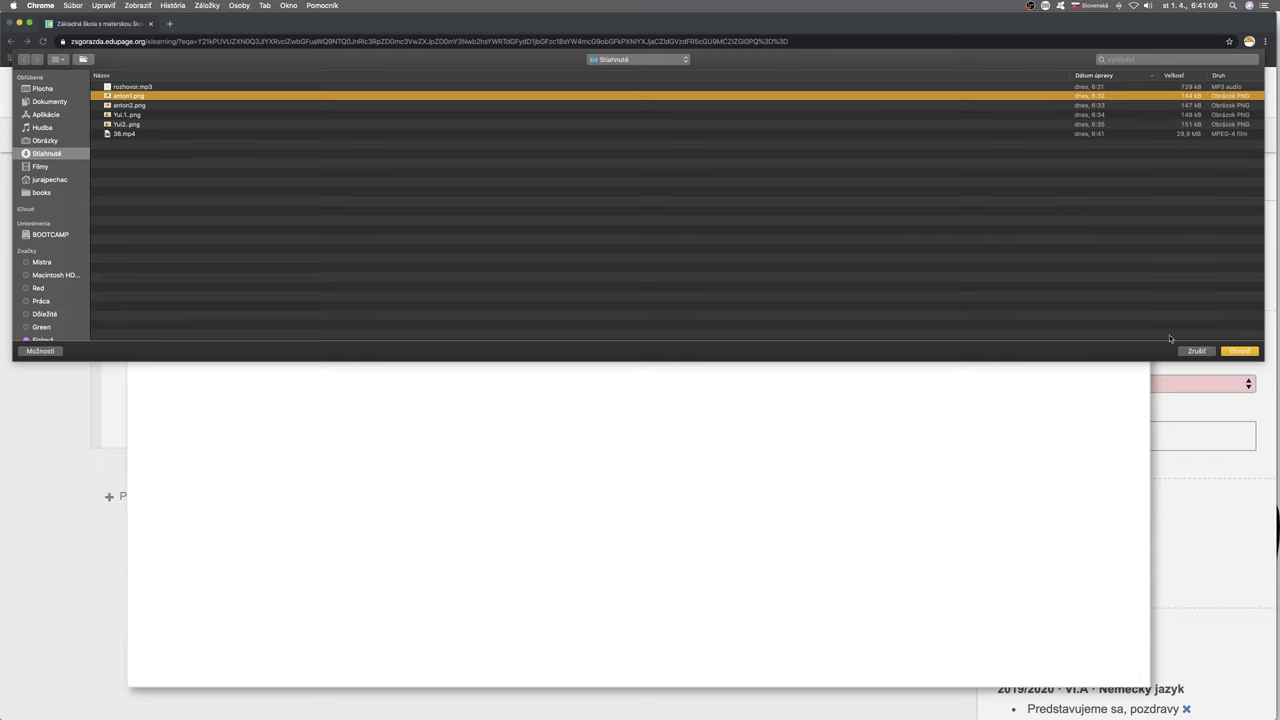
{"action": "left_click", "coordinate": [1238, 351]}
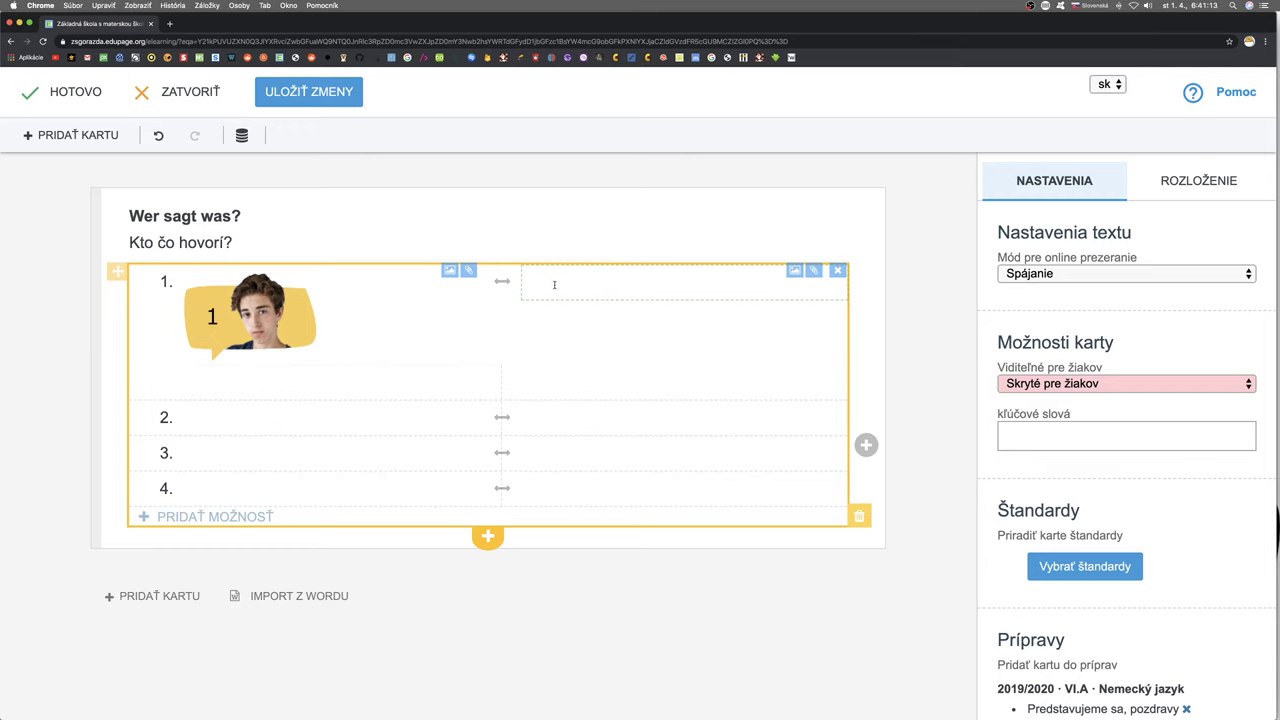
{"action": "left_click", "coordinate": [554, 285]}
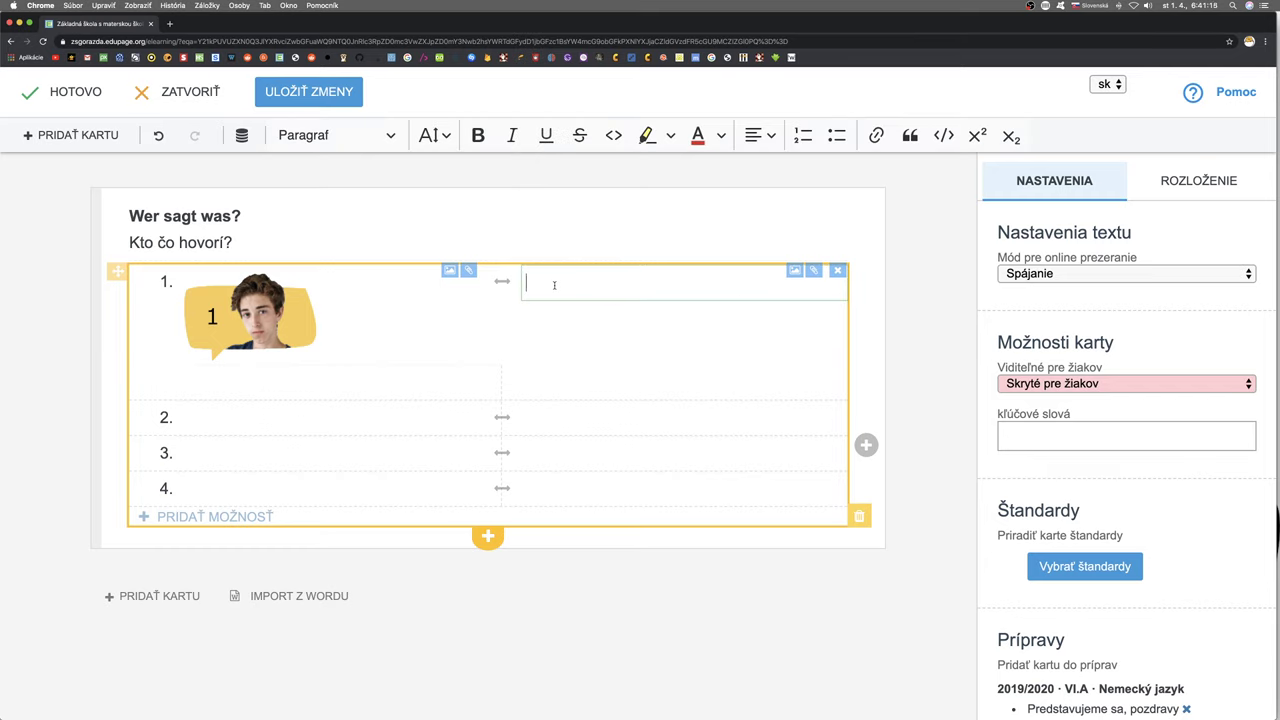
{"action": "type", "text": "Tag!"}
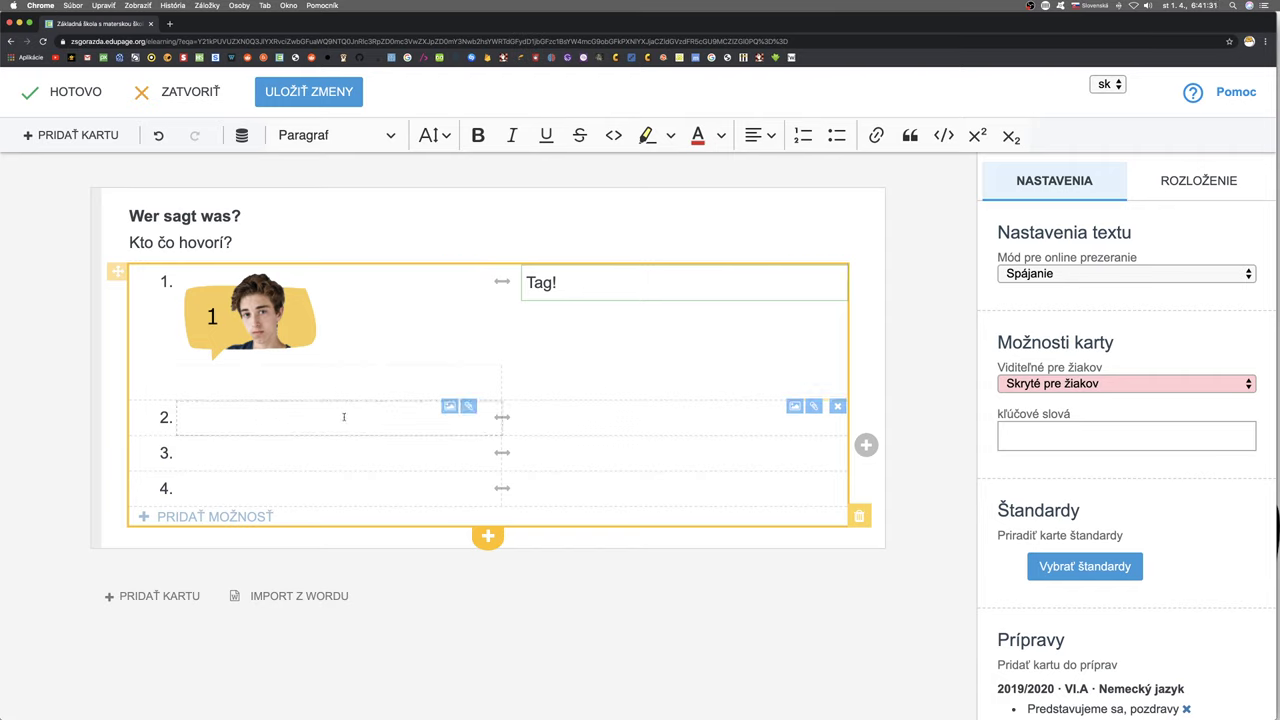
- Upload the image anton2.png as the prompt of the second matching pair
{"action": "left_click", "coordinate": [448, 407]}
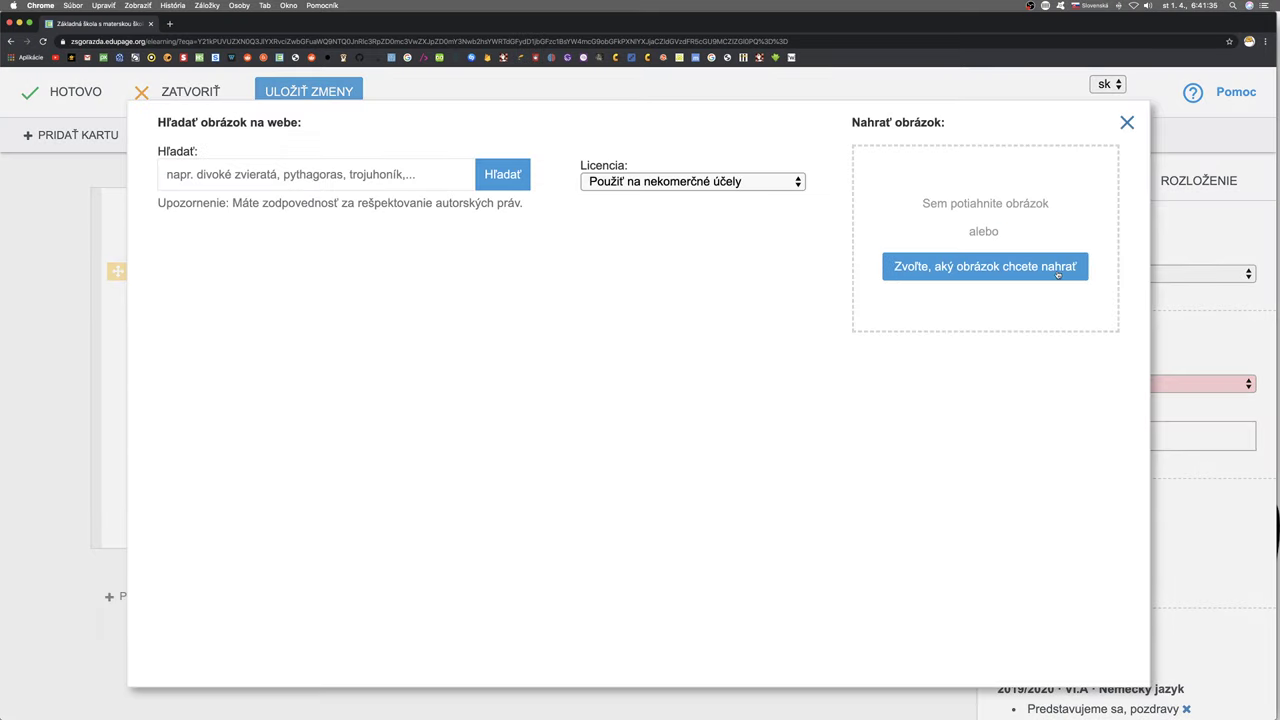
{"action": "left_click", "coordinate": [1027, 268]}
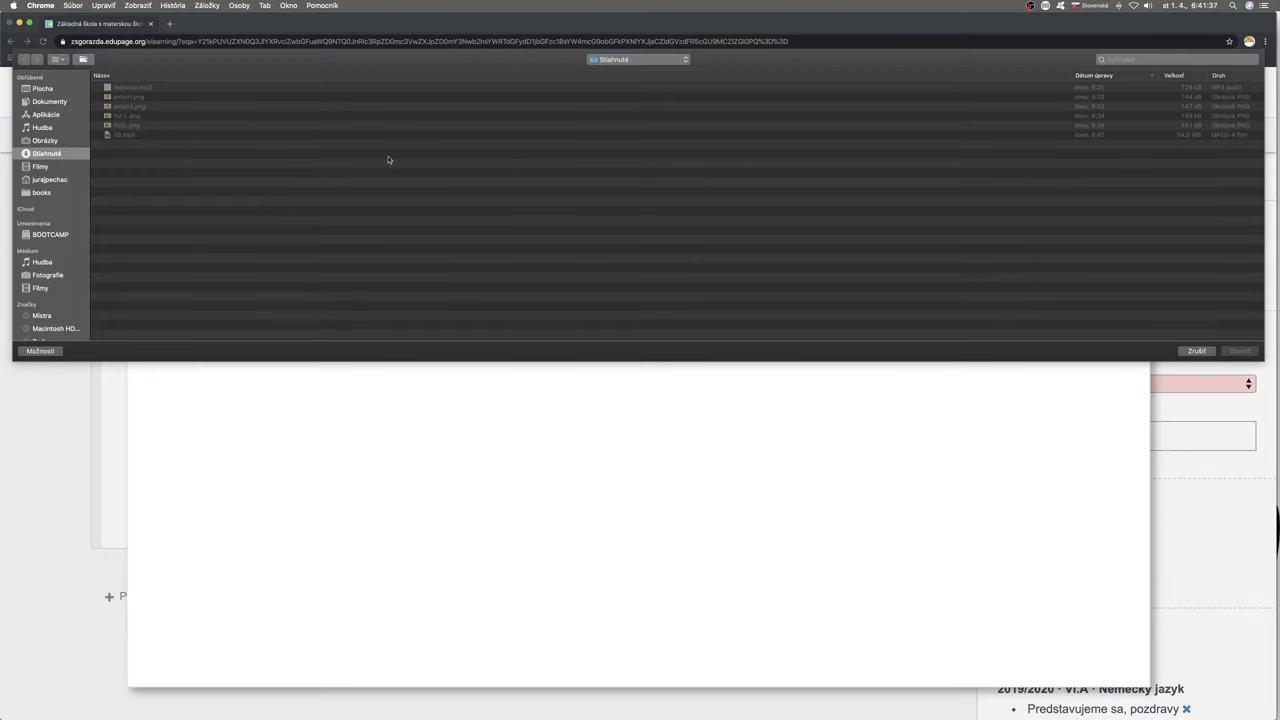
{"action": "left_click", "coordinate": [140, 113]}
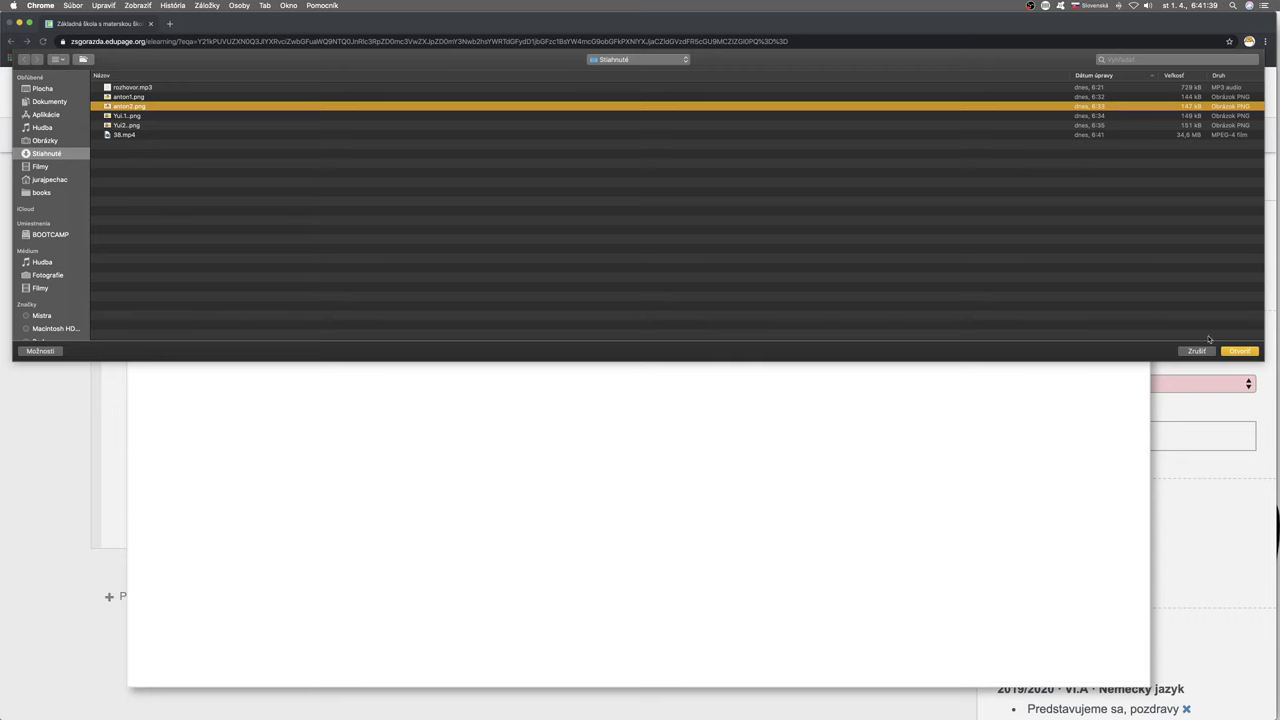
{"action": "left_click", "coordinate": [1239, 351]}
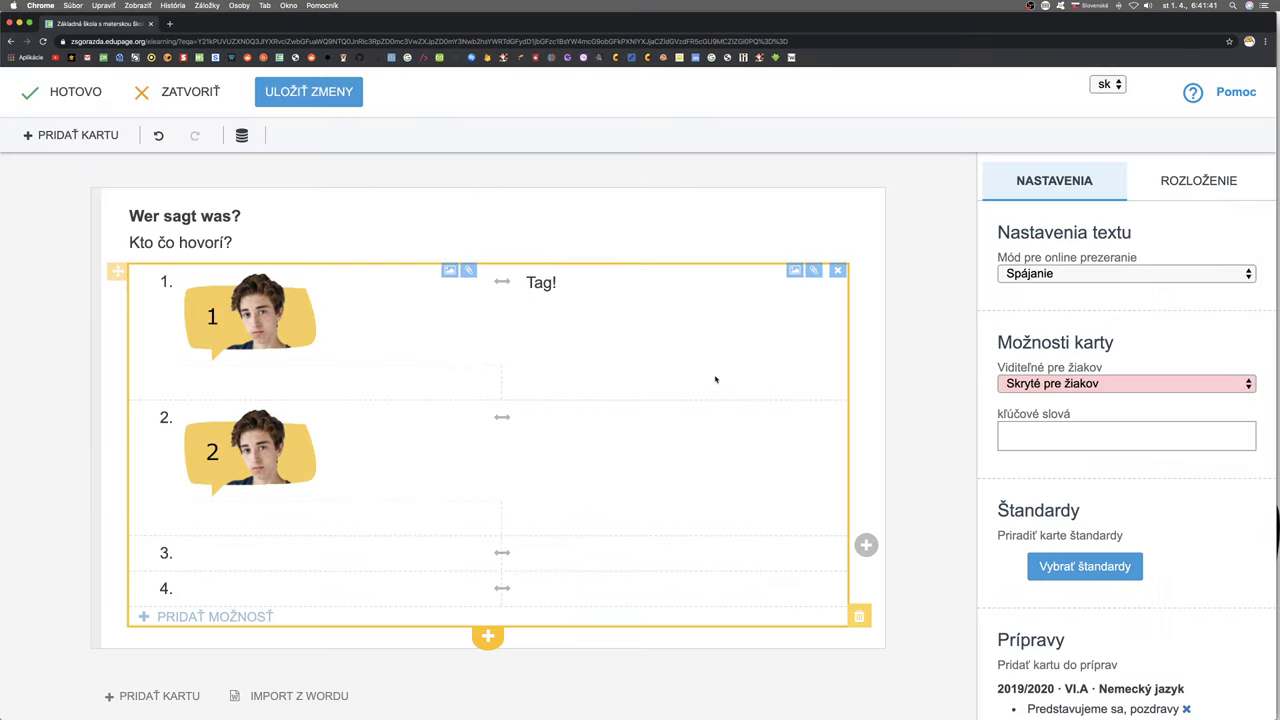
- Enter "Tschüss!" as the second pair's answer, using the German keyboard layout for the ü and returning to Slovak
{"action": "left_click", "coordinate": [546, 421]}
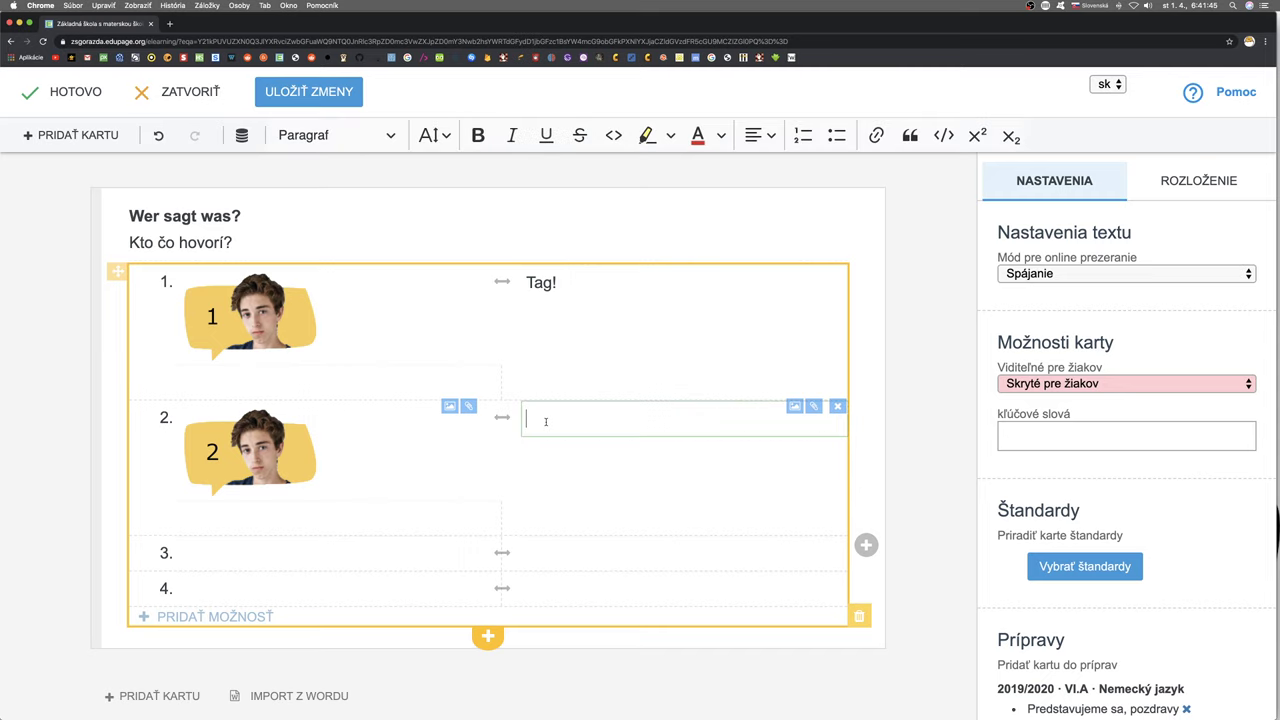
{"action": "type", "text": "Tsch"}
{"action": "left_click", "coordinate": [1094, 5]}
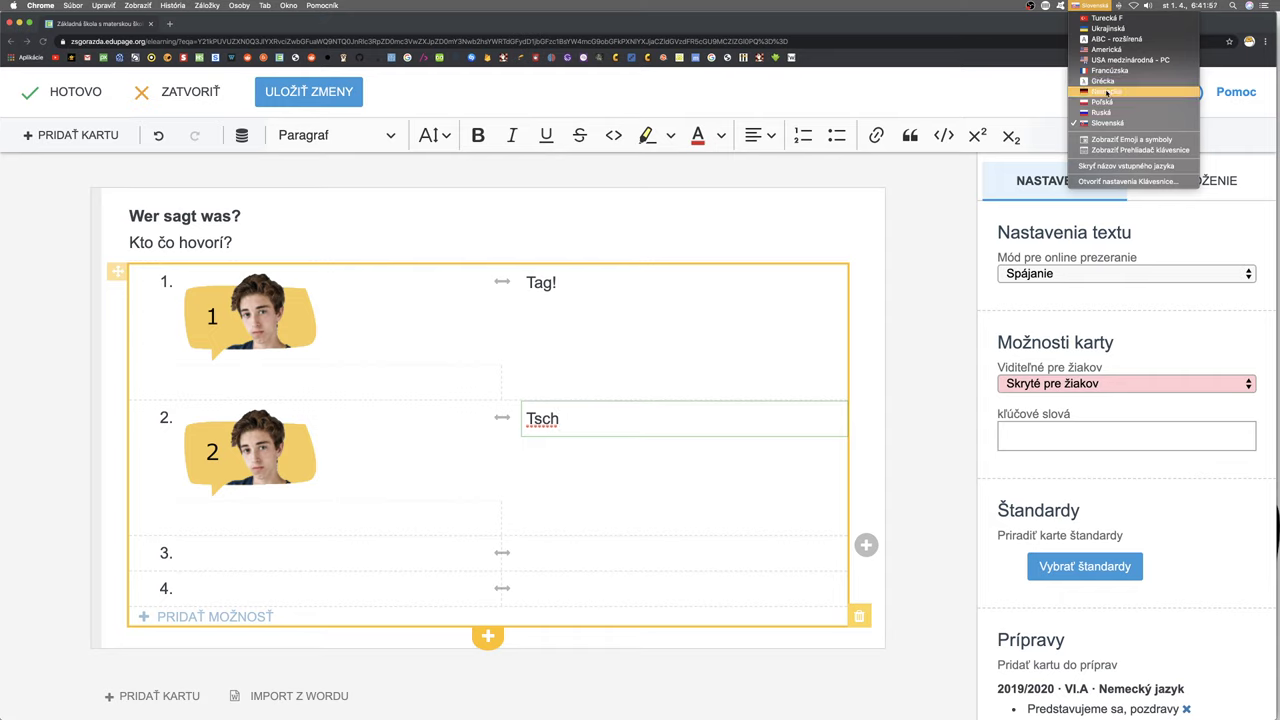
{"action": "left_click", "coordinate": [1105, 91]}
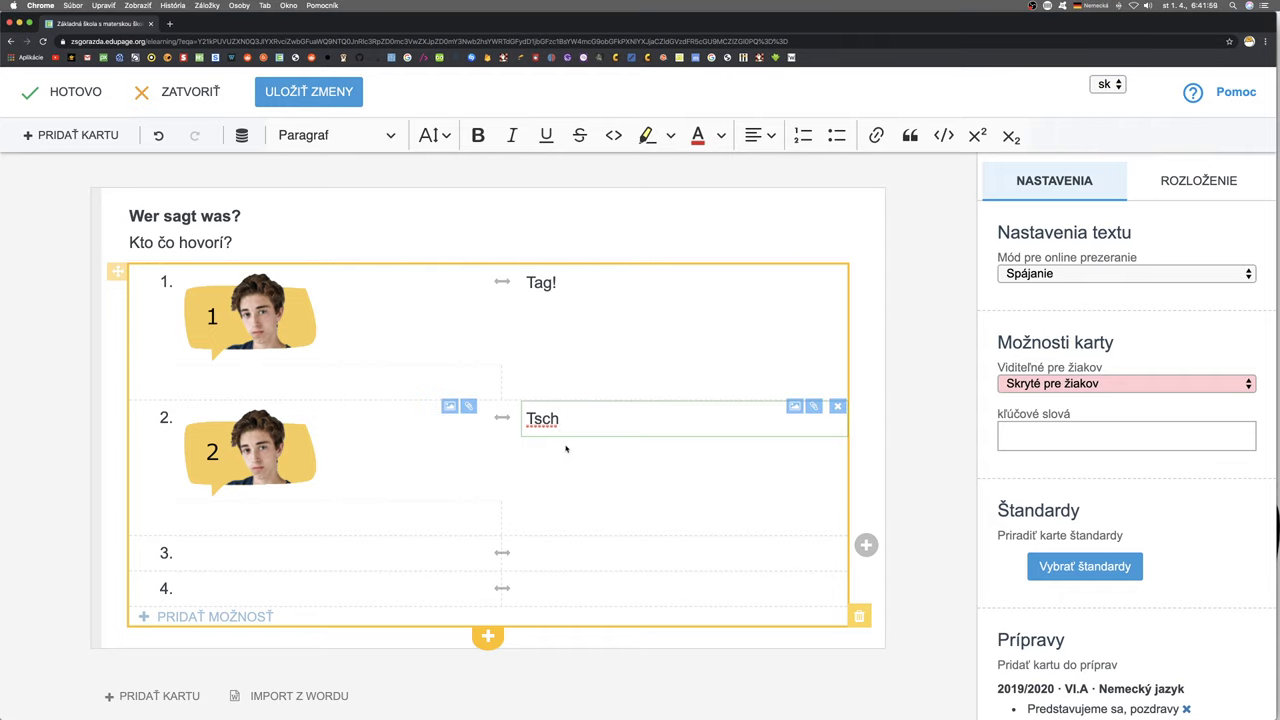
{"action": "type", "text": "üss"}
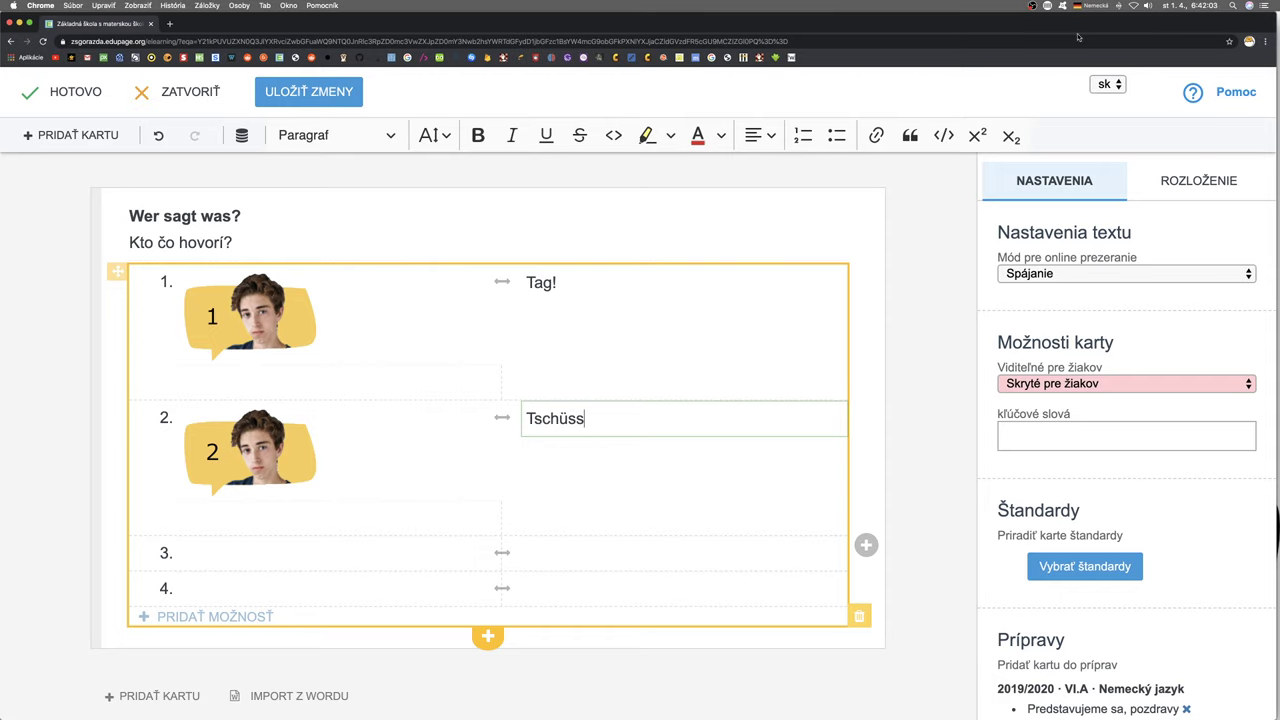
{"action": "left_click", "coordinate": [1096, 6]}
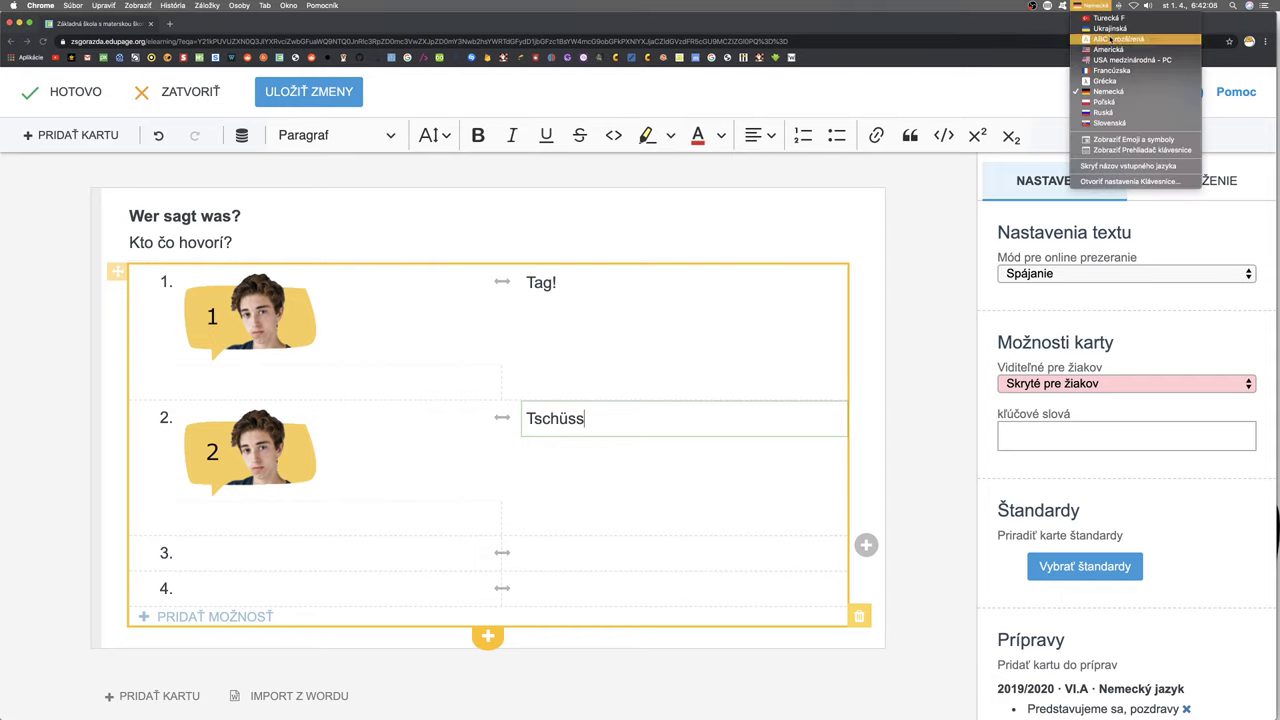
{"action": "left_click", "coordinate": [1108, 122]}
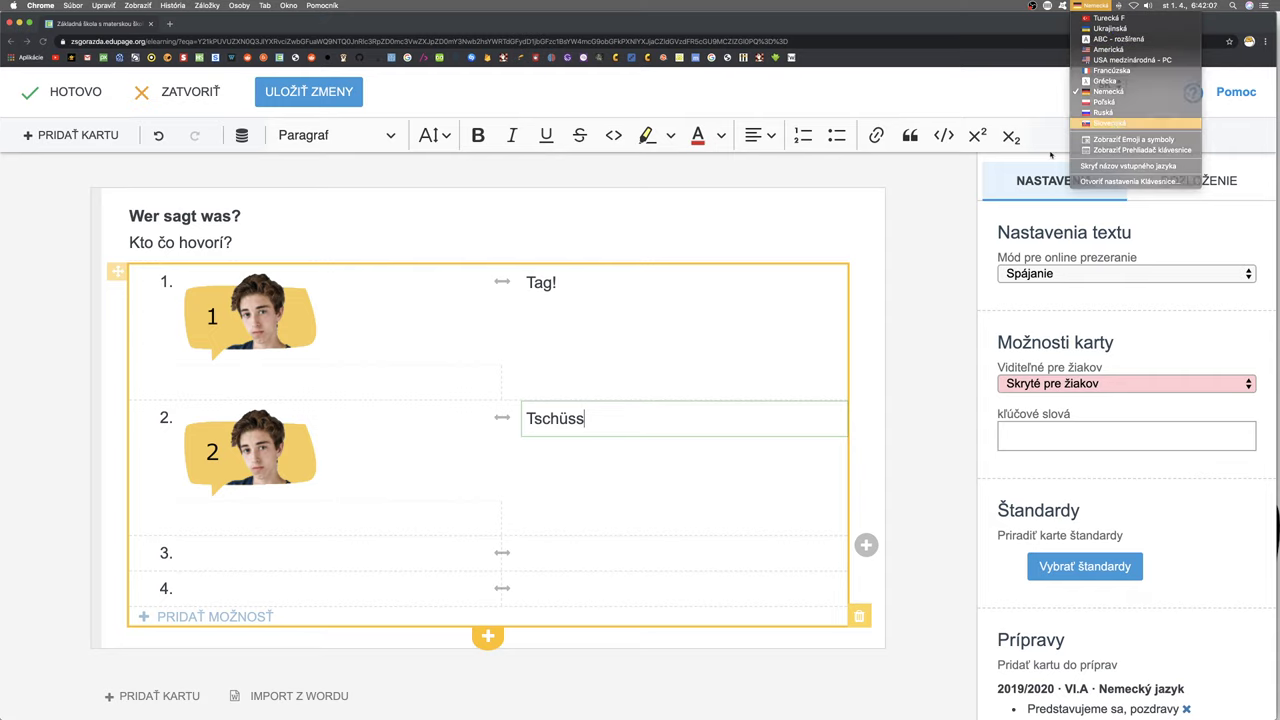
{"action": "type", "text": "!"}
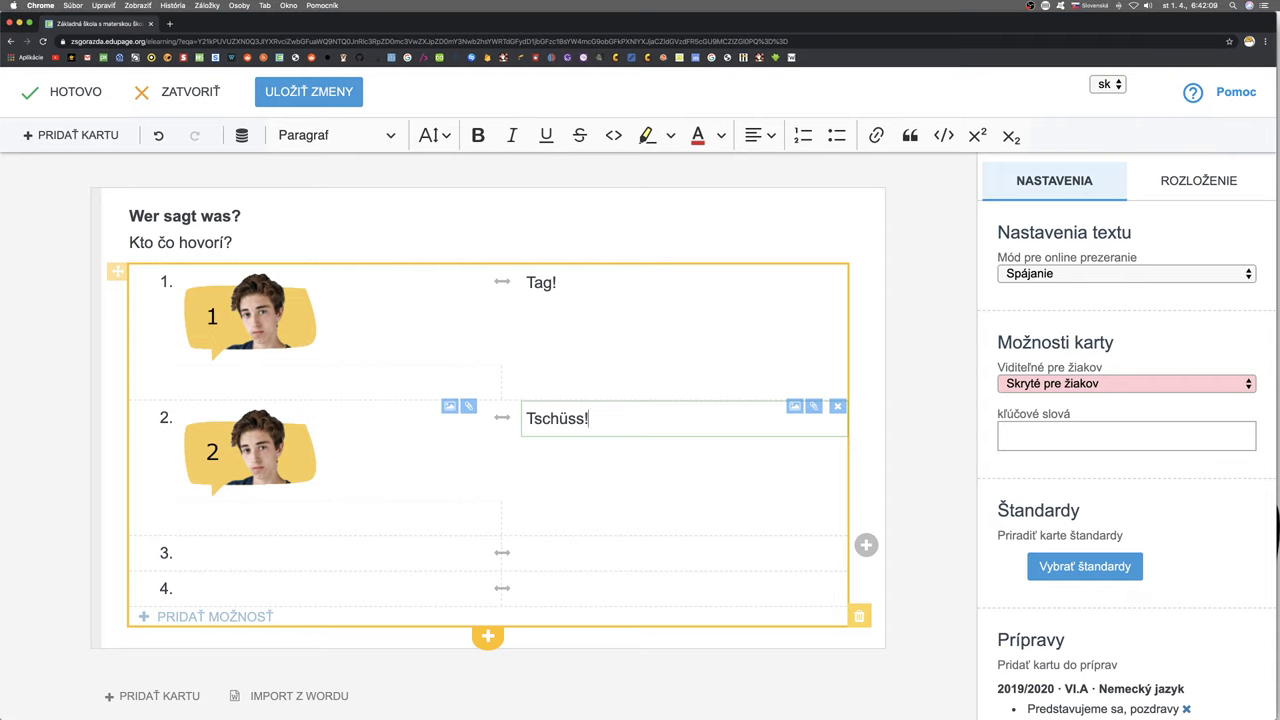
- Fill the third matching pair with the uploaded image of the girl numbered 1 and the answer "Hi!"
{"action": "left_click", "coordinate": [450, 544]}
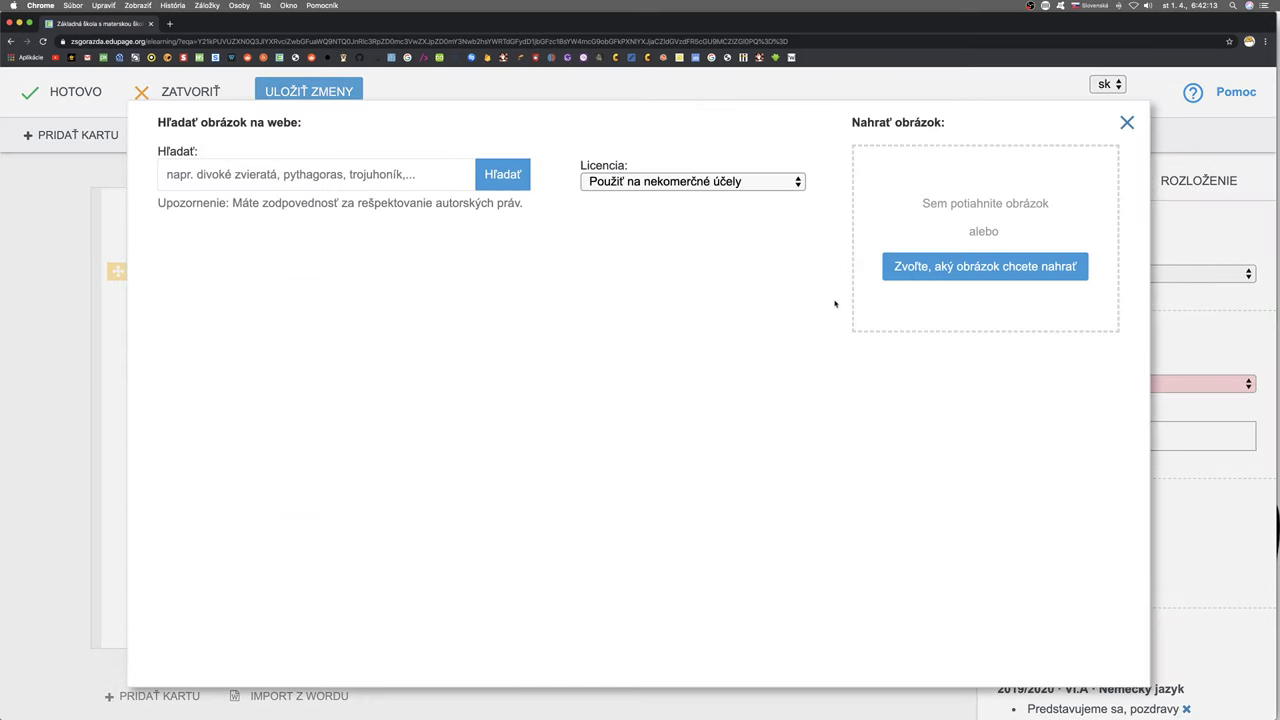
{"action": "left_click", "coordinate": [972, 268]}
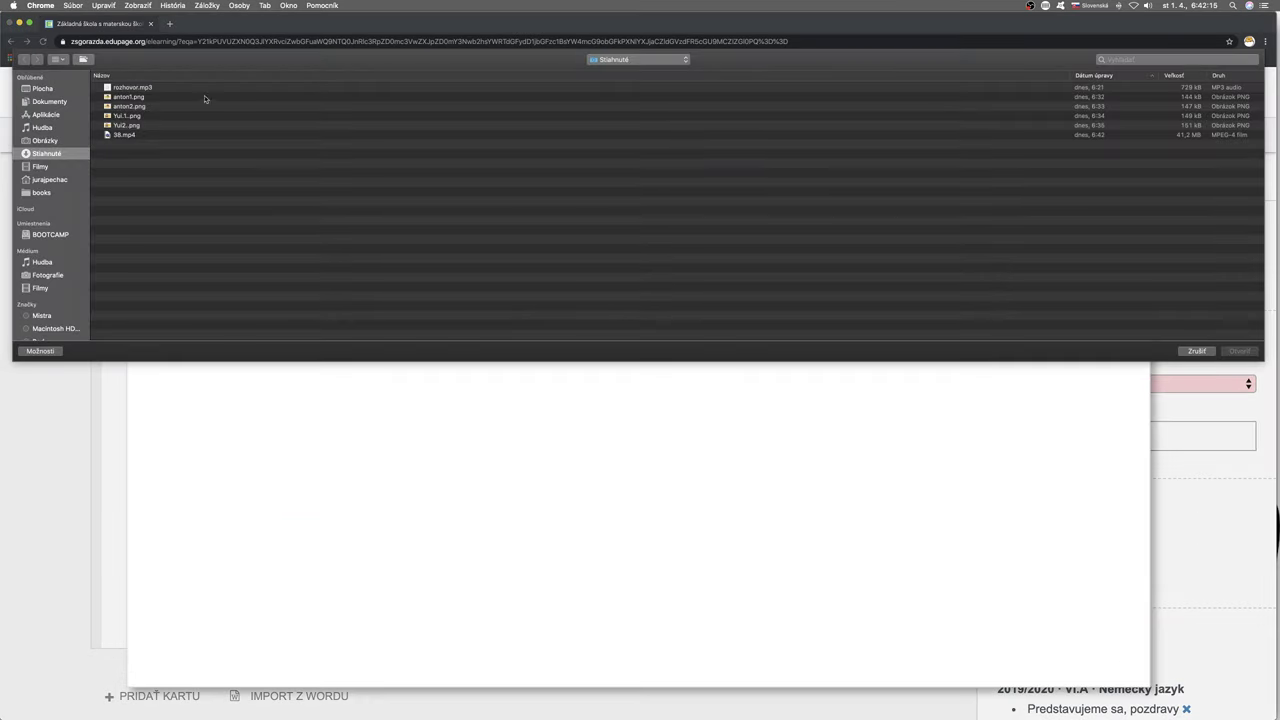
{"action": "left_click", "coordinate": [134, 117]}
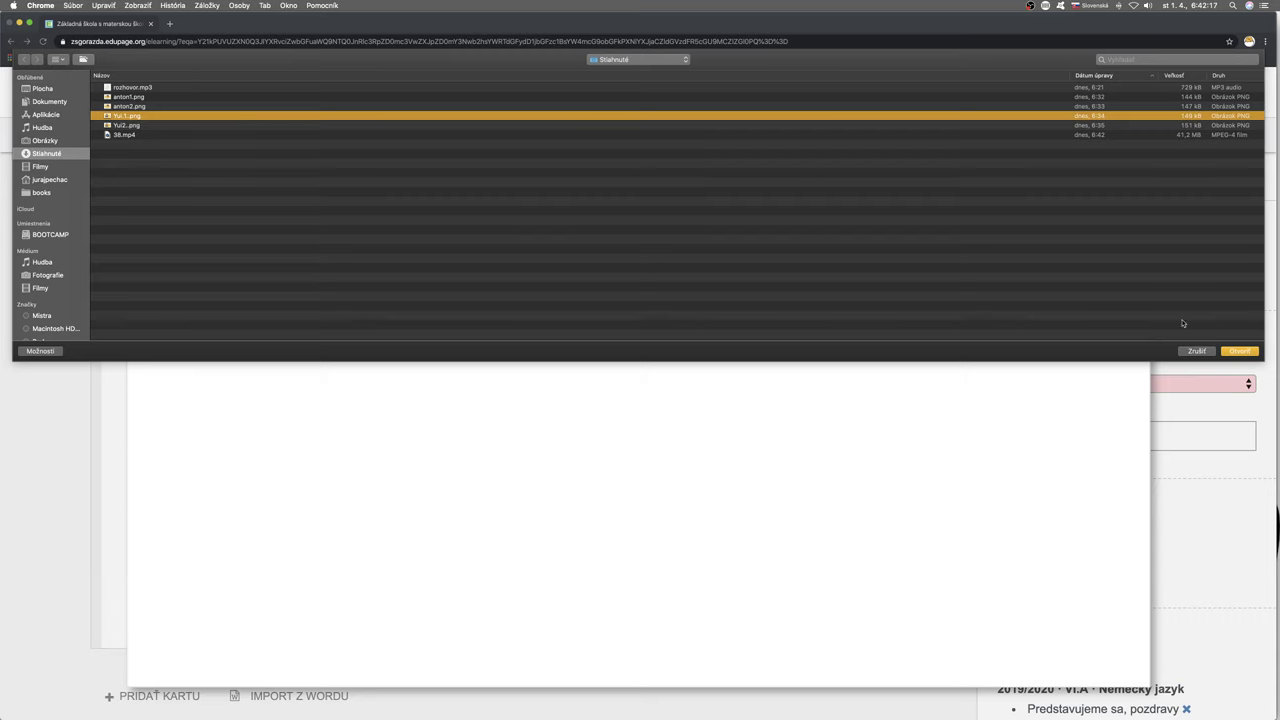
{"action": "left_click", "coordinate": [1243, 353]}
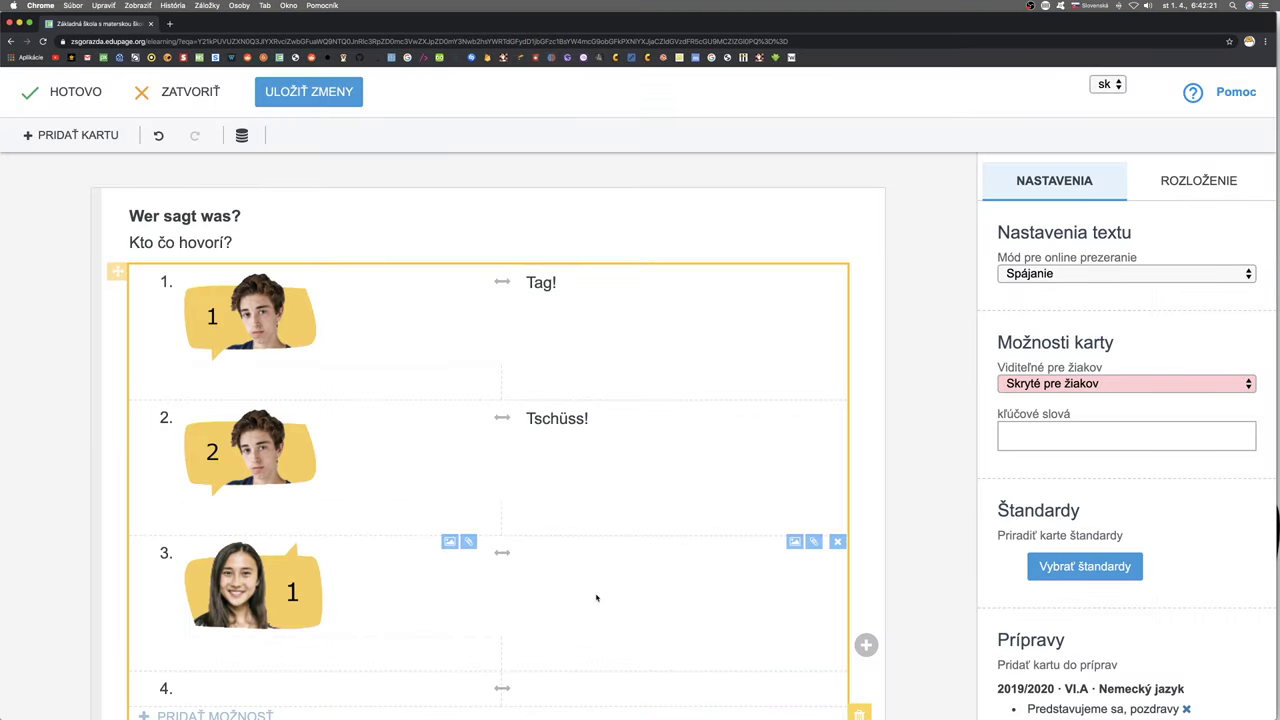
{"action": "left_click", "coordinate": [535, 555]}
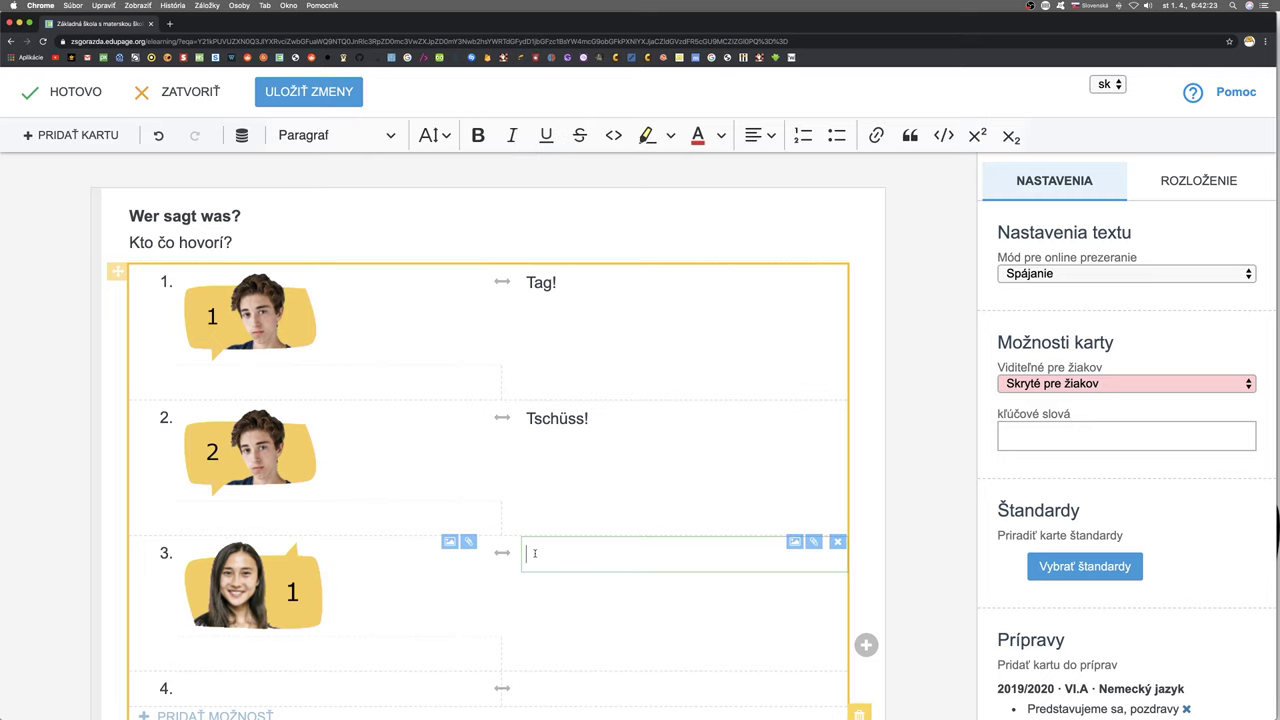
{"action": "type", "text": "h"}
{"action": "key", "text": "BackSpace"}
{"action": "type", "text": "Hi!"}
- Fill the fourth matching pair with the uploaded image of the girl numbered 2 and the answer "Bis bald!"
{"action": "scroll", "coordinate": [601, 439], "scroll_direction": "down", "scroll_amount": 1}
{"action": "scroll", "coordinate": [601, 439], "scroll_direction": "down", "scroll_amount": 3}
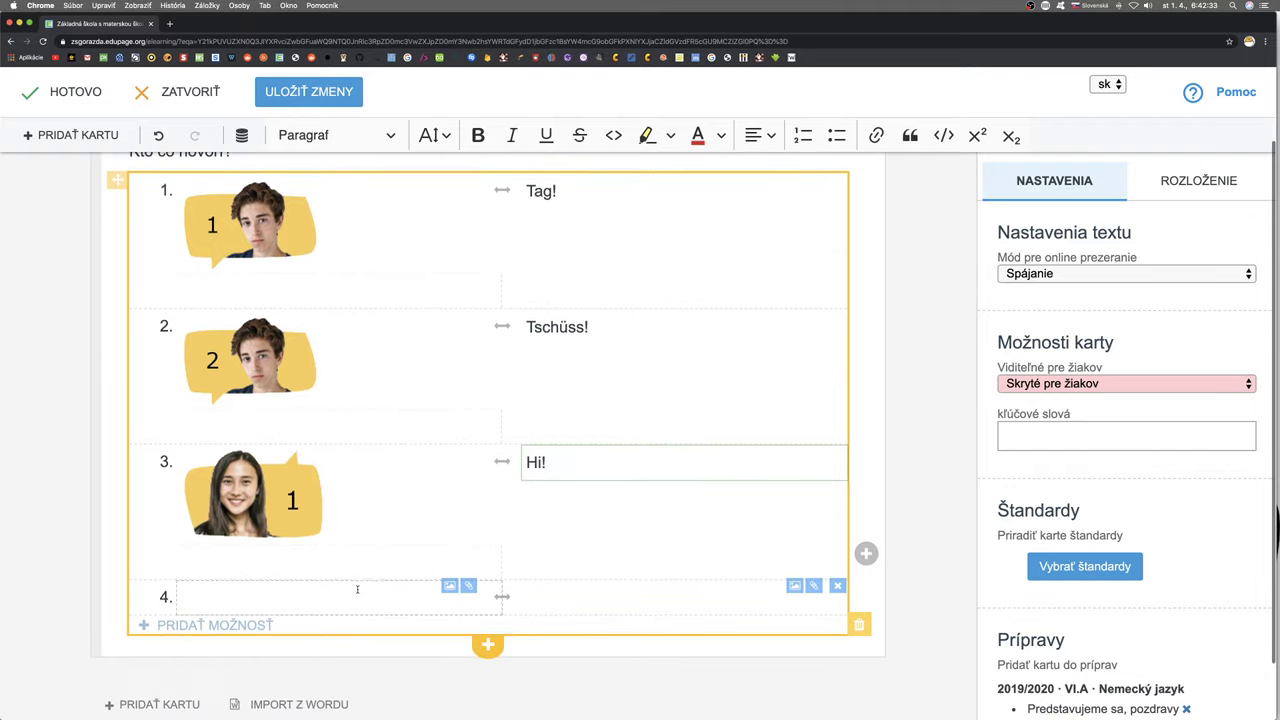
{"action": "left_click", "coordinate": [449, 586]}
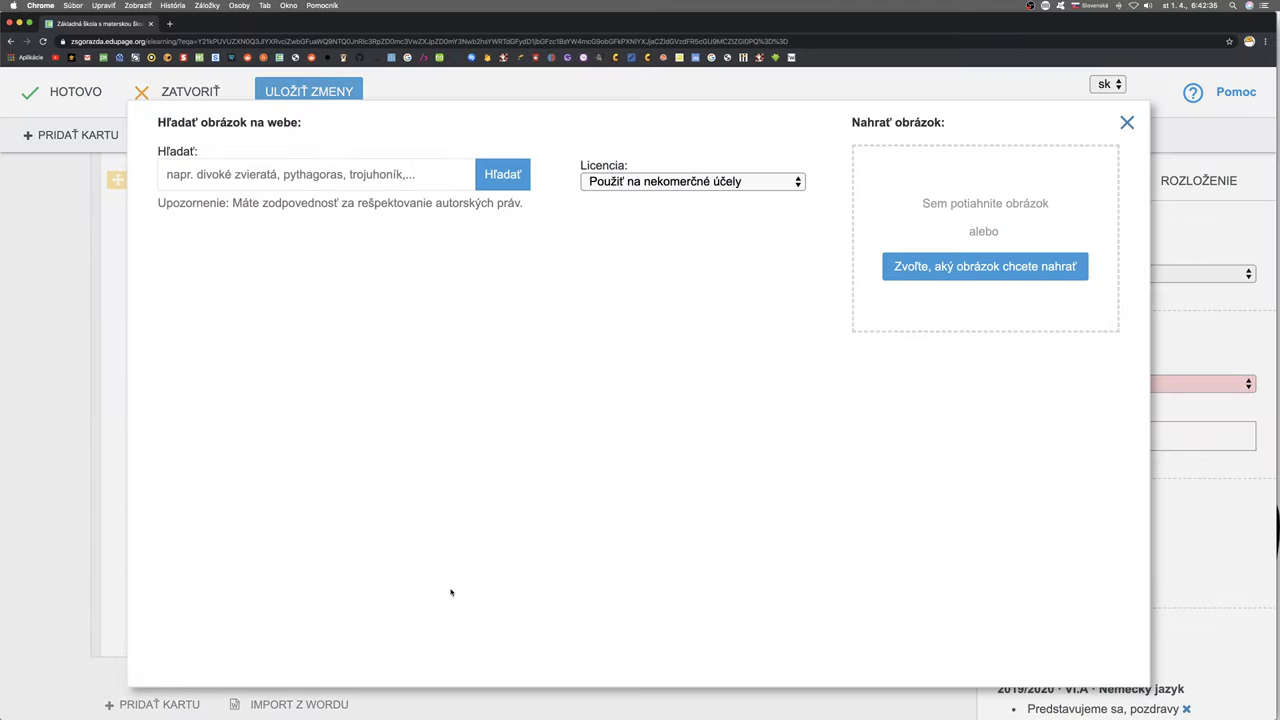
{"action": "left_click", "coordinate": [956, 277]}
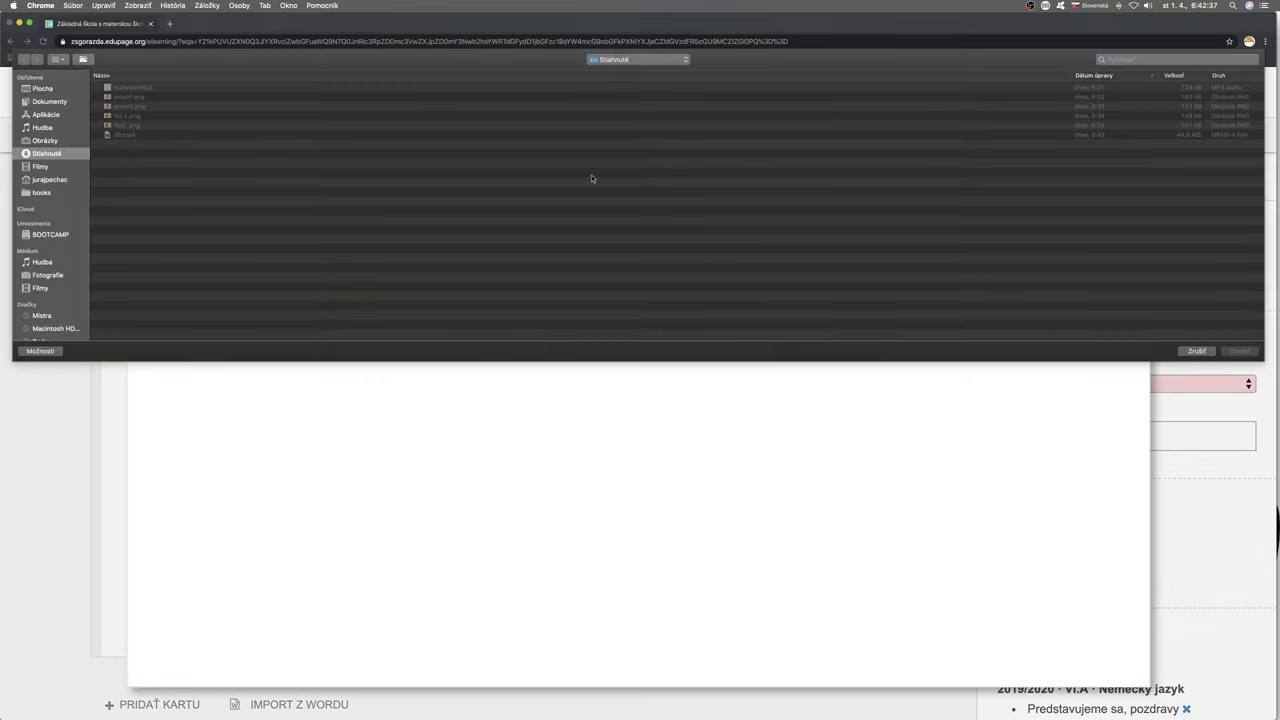
{"action": "left_click", "coordinate": [128, 125]}
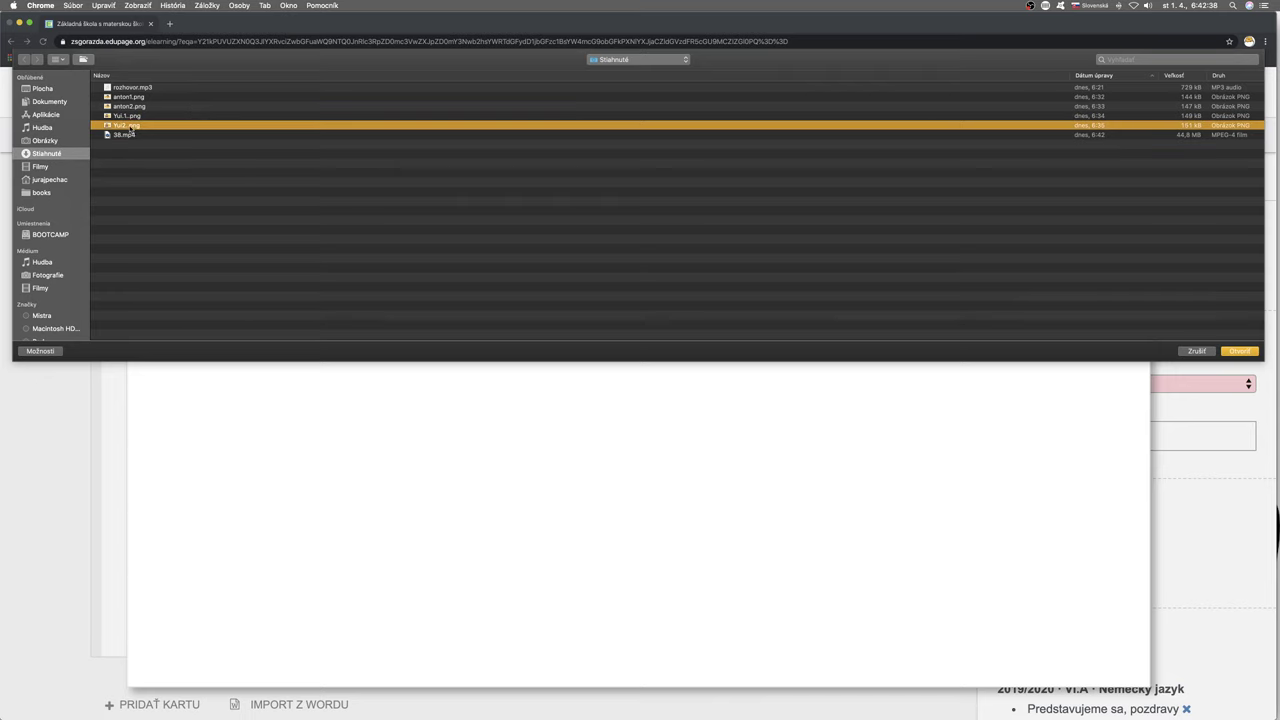
{"action": "left_click", "coordinate": [1240, 350]}
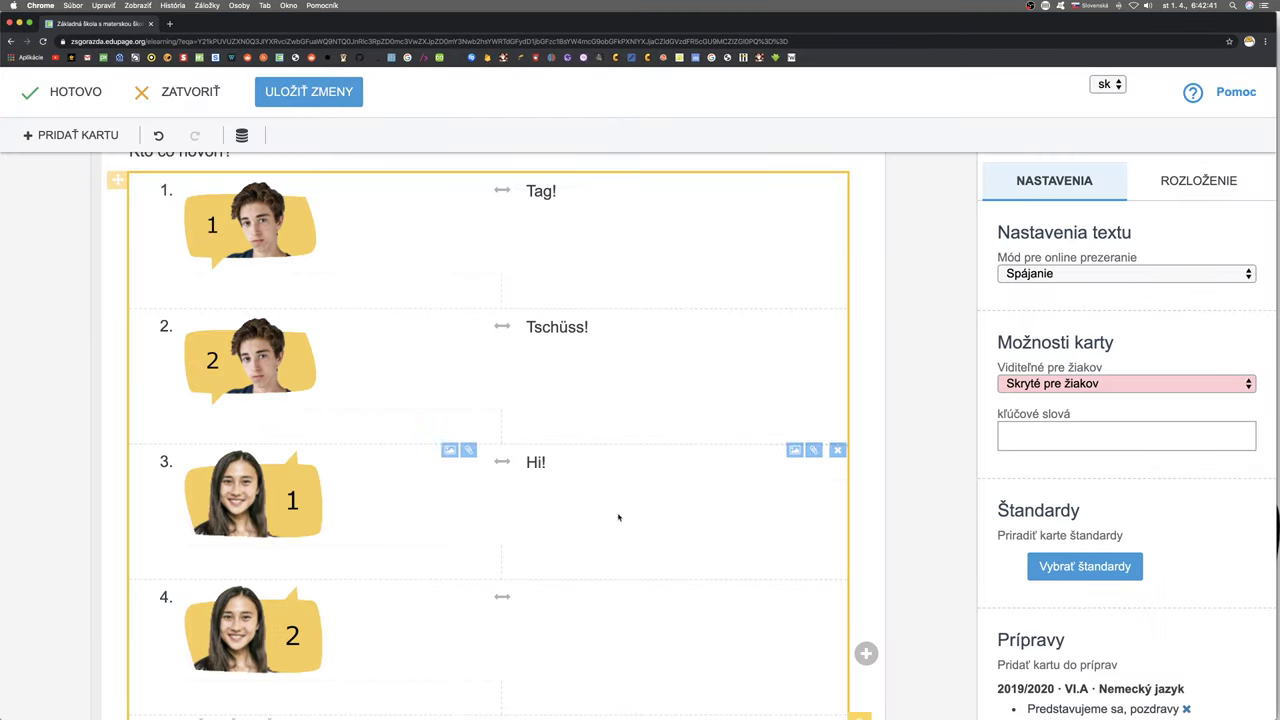
{"action": "left_click", "coordinate": [543, 600]}
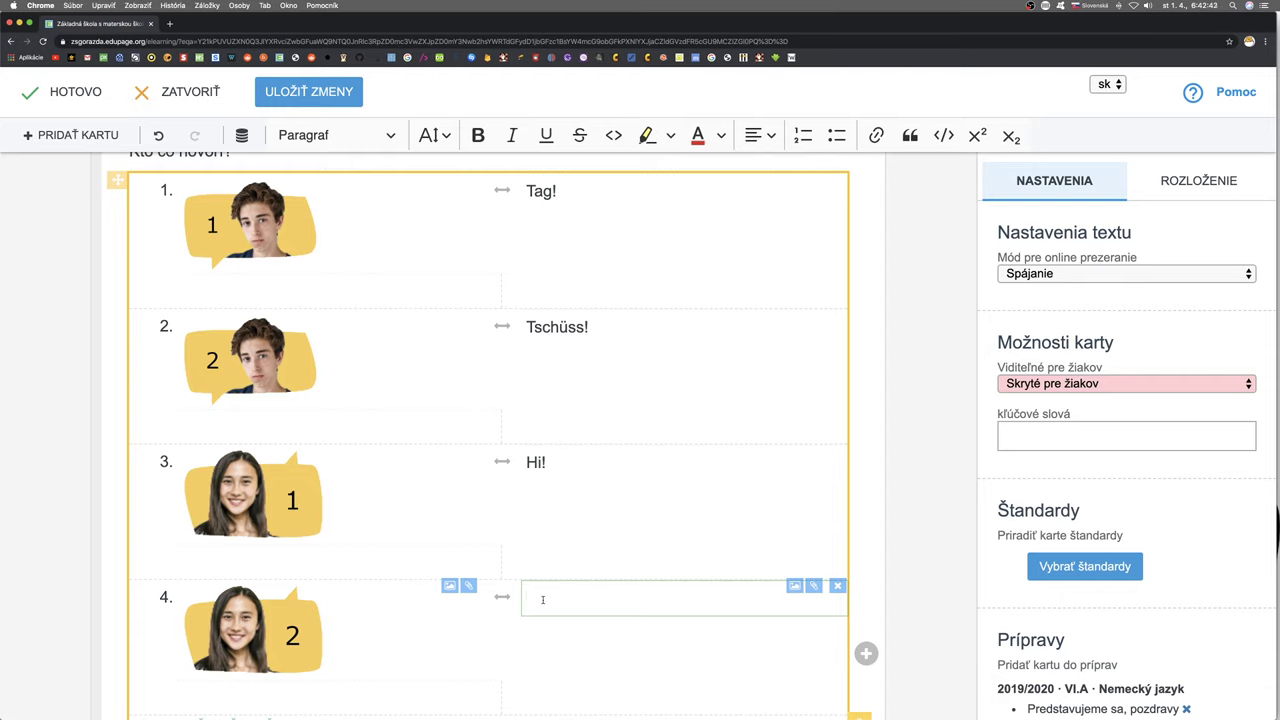
{"action": "type", "text": "Bis bald!"}
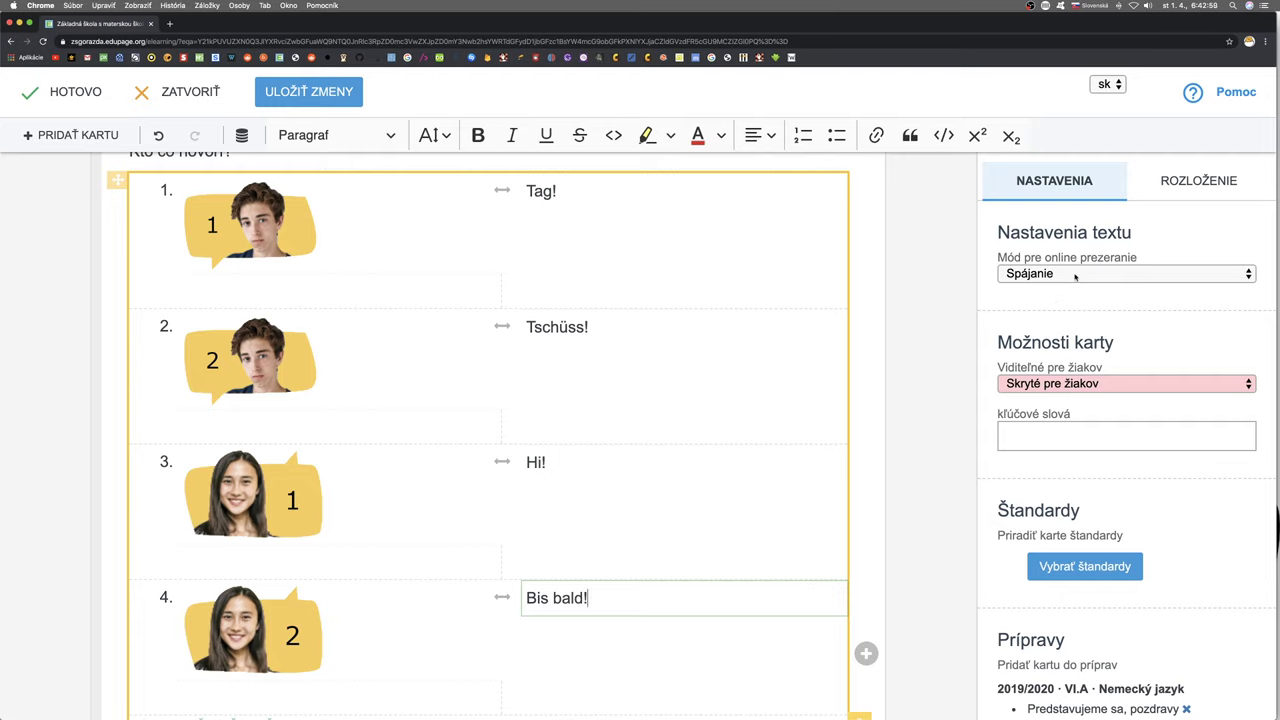
- Check the online viewing mode options, keep Spájanie, and finish editing the matching card
{"action": "left_click", "coordinate": [1240, 279]}
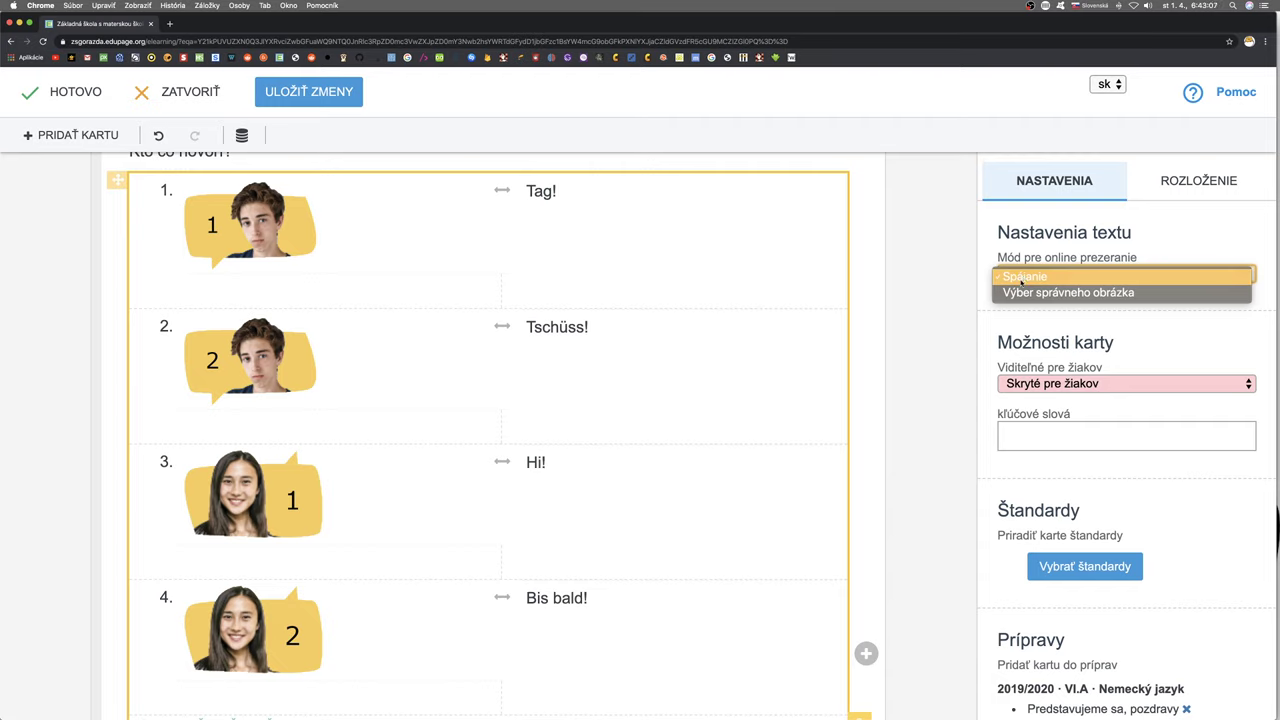
{"action": "left_click", "coordinate": [1131, 322]}
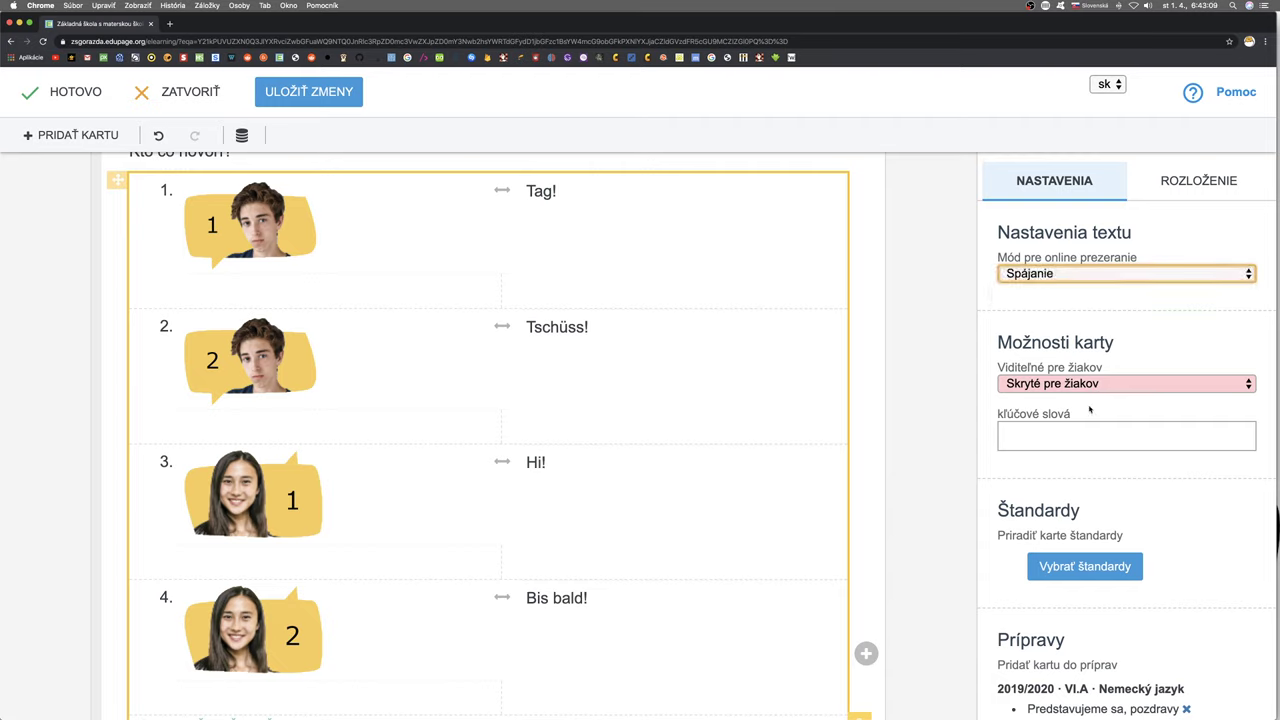
{"action": "left_click", "coordinate": [403, 234]}
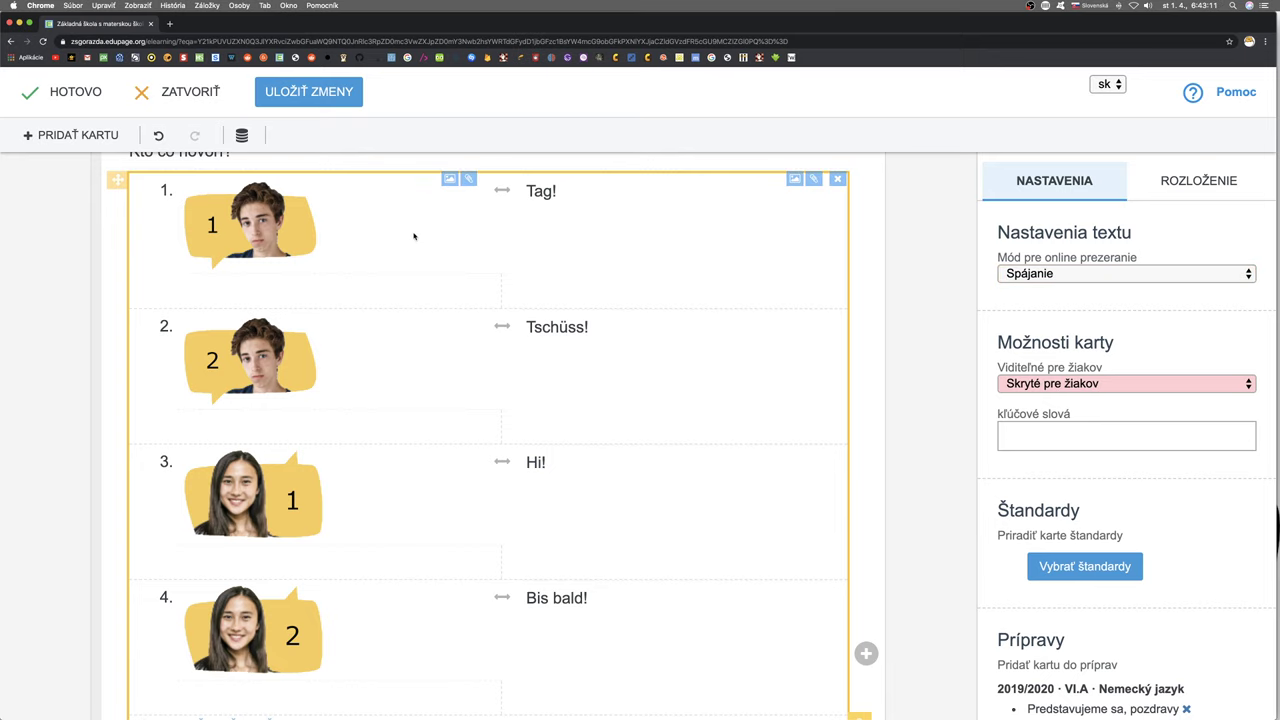
{"action": "scroll", "coordinate": [467, 250], "scroll_direction": "up", "scroll_amount": 1}
{"action": "scroll", "coordinate": [467, 250], "scroll_direction": "up", "scroll_amount": 2}
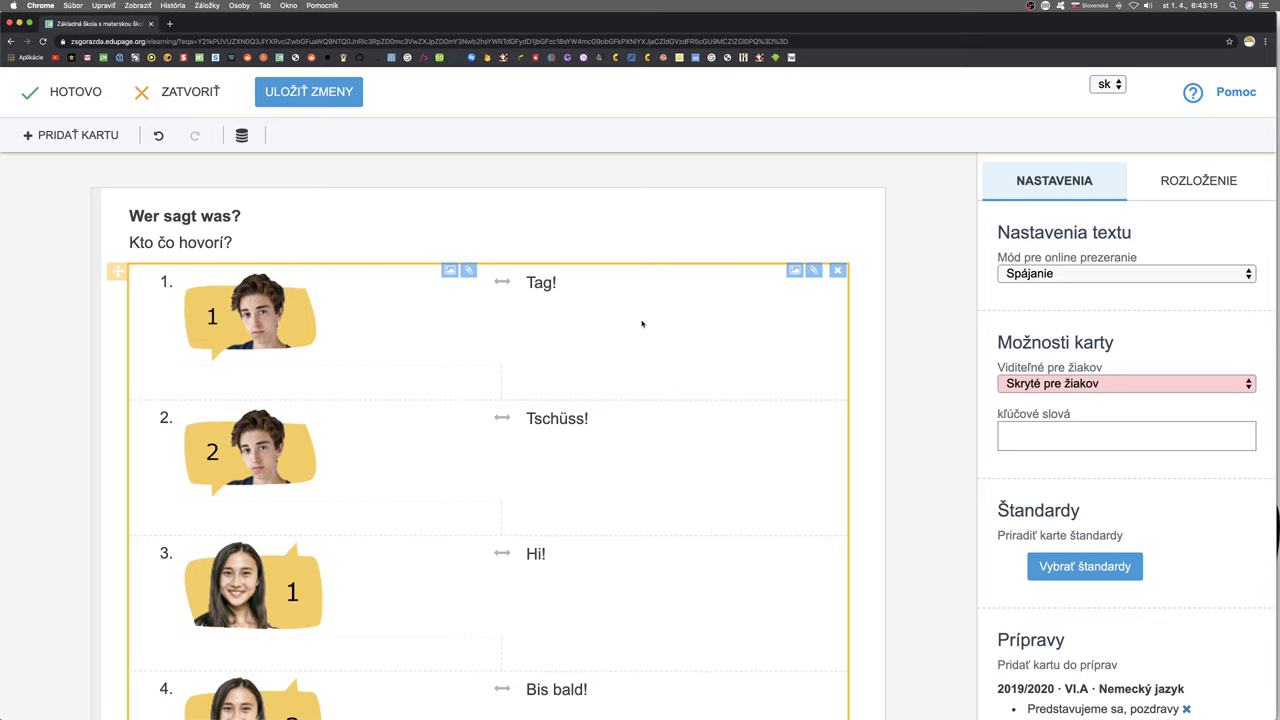
{"action": "scroll", "coordinate": [642, 323], "scroll_direction": "down", "scroll_amount": 6}
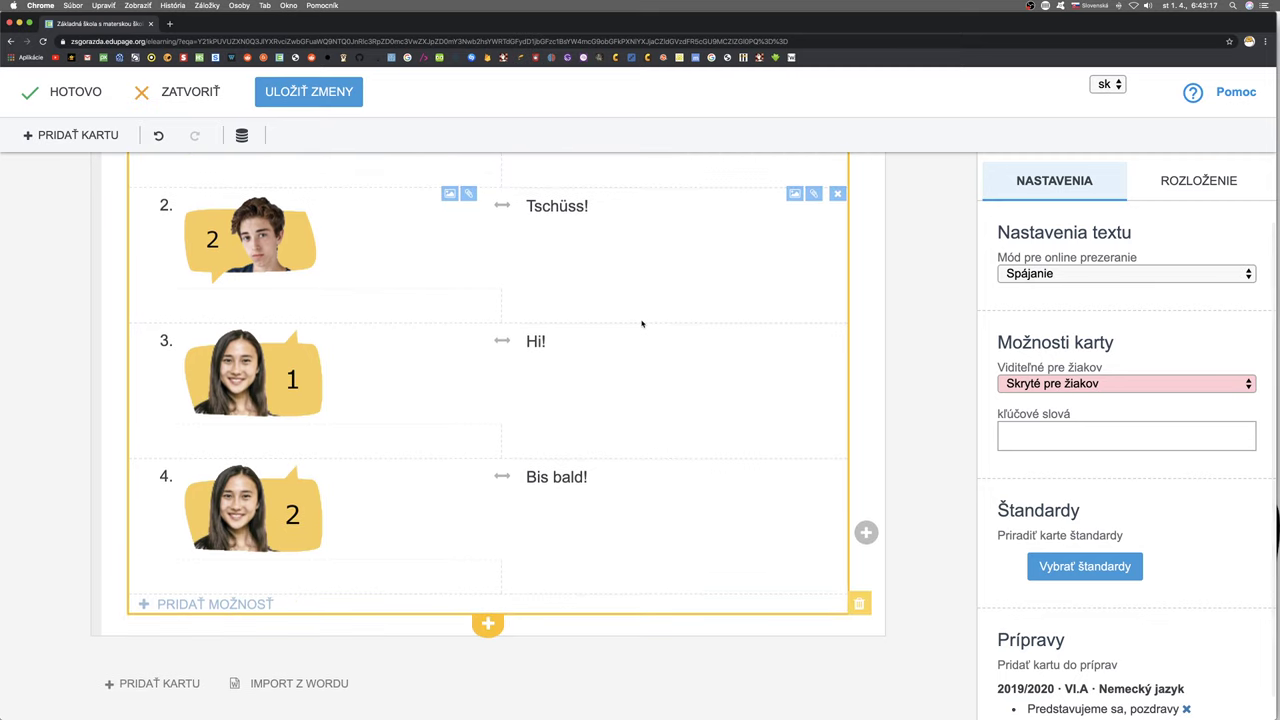
{"action": "scroll", "coordinate": [642, 323], "scroll_direction": "up", "scroll_amount": 3}
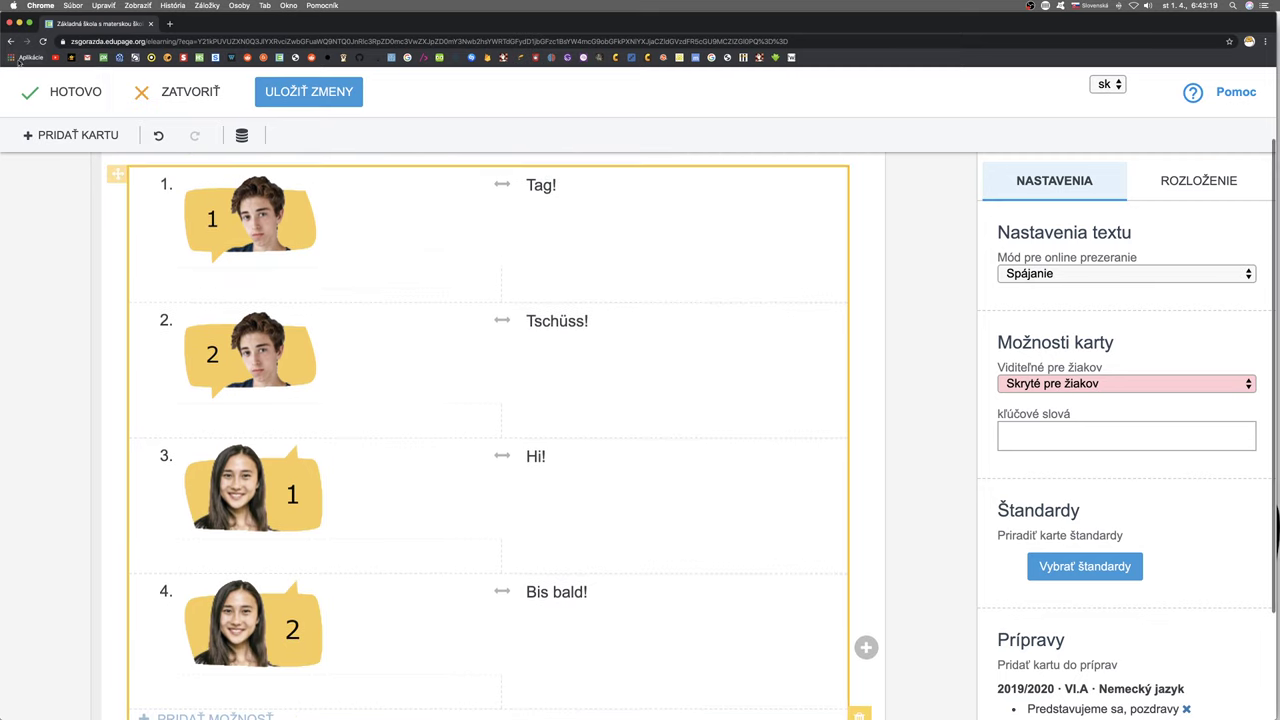
{"action": "left_click", "coordinate": [70, 92]}
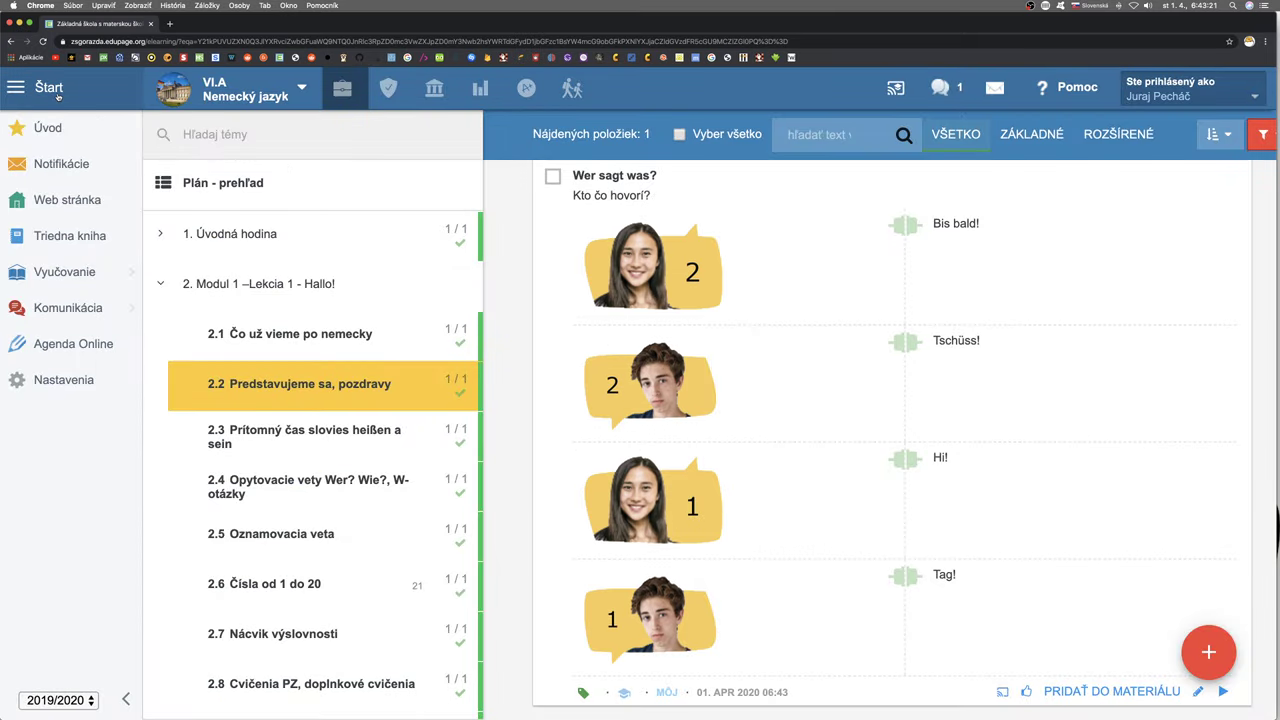
{"action": "scroll", "coordinate": [1058, 510], "scroll_direction": "down", "scroll_amount": 2}
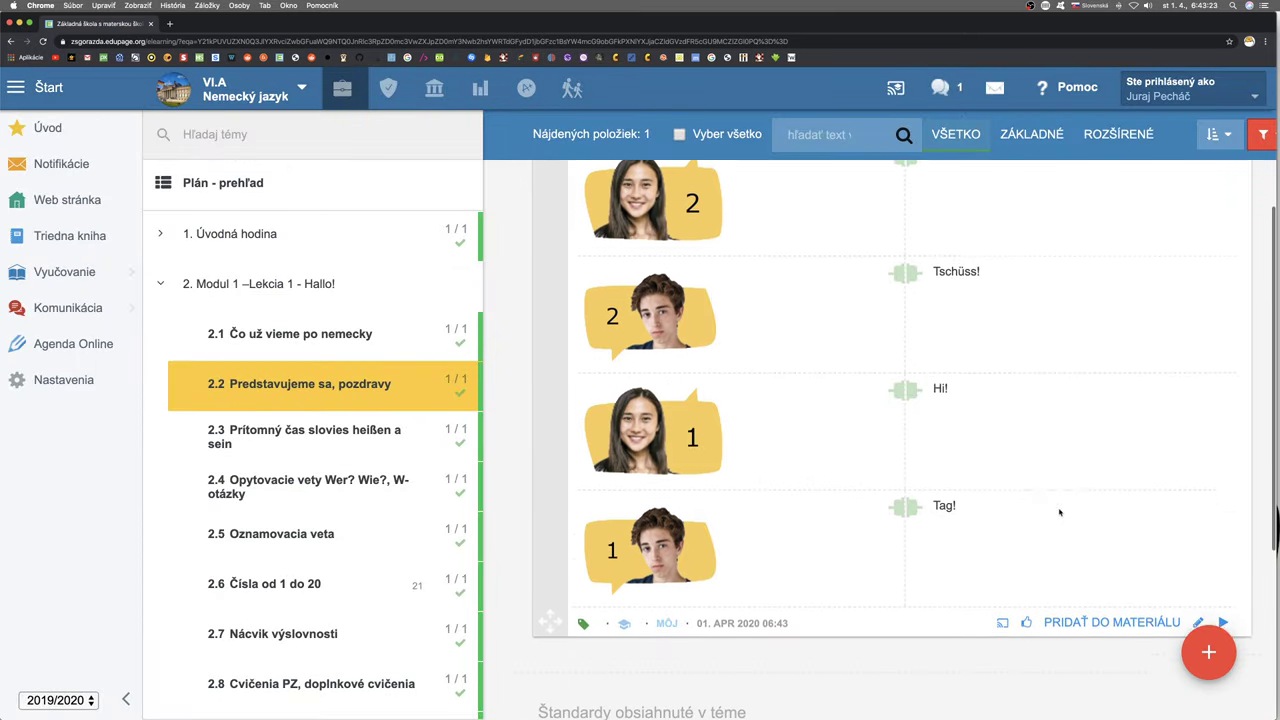
{"action": "left_click", "coordinate": [1193, 578]}
{"action": "scroll", "coordinate": [900, 400], "scroll_direction": "down", "scroll_amount": 2}
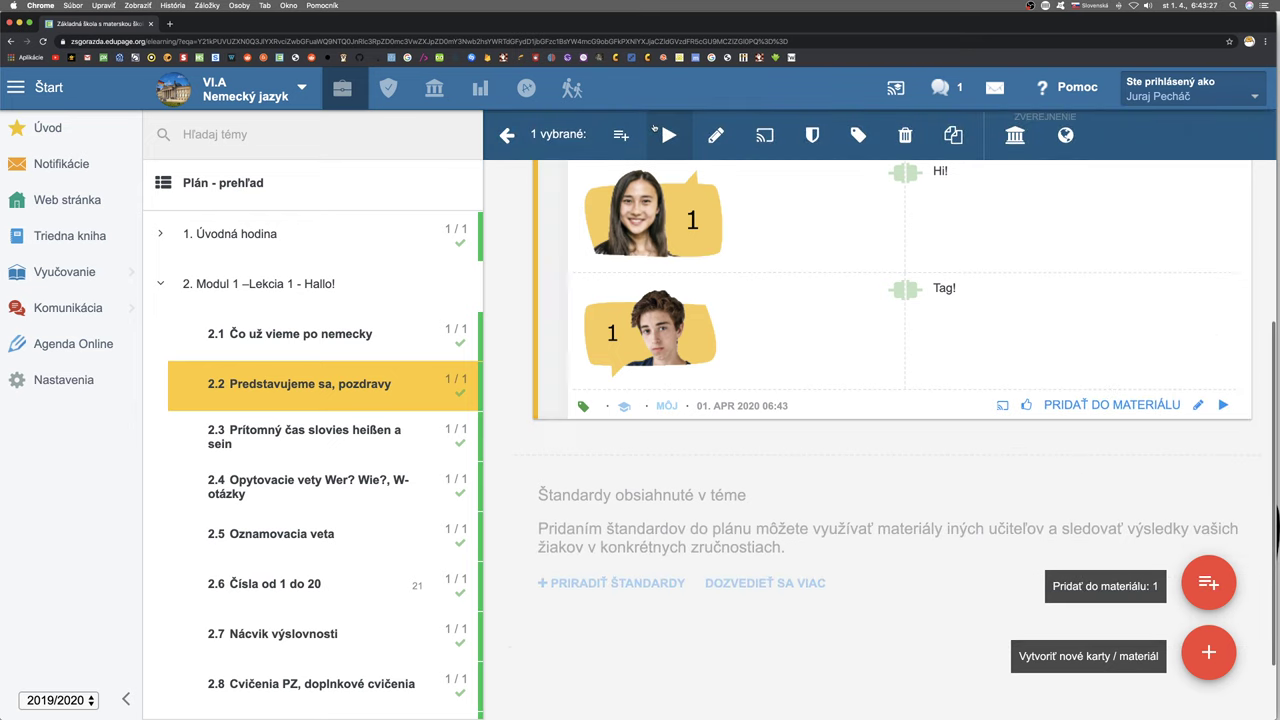
{"action": "scroll", "coordinate": [656, 250], "scroll_direction": "up", "scroll_amount": 5}
{"action": "left_click", "coordinate": [660, 370]}
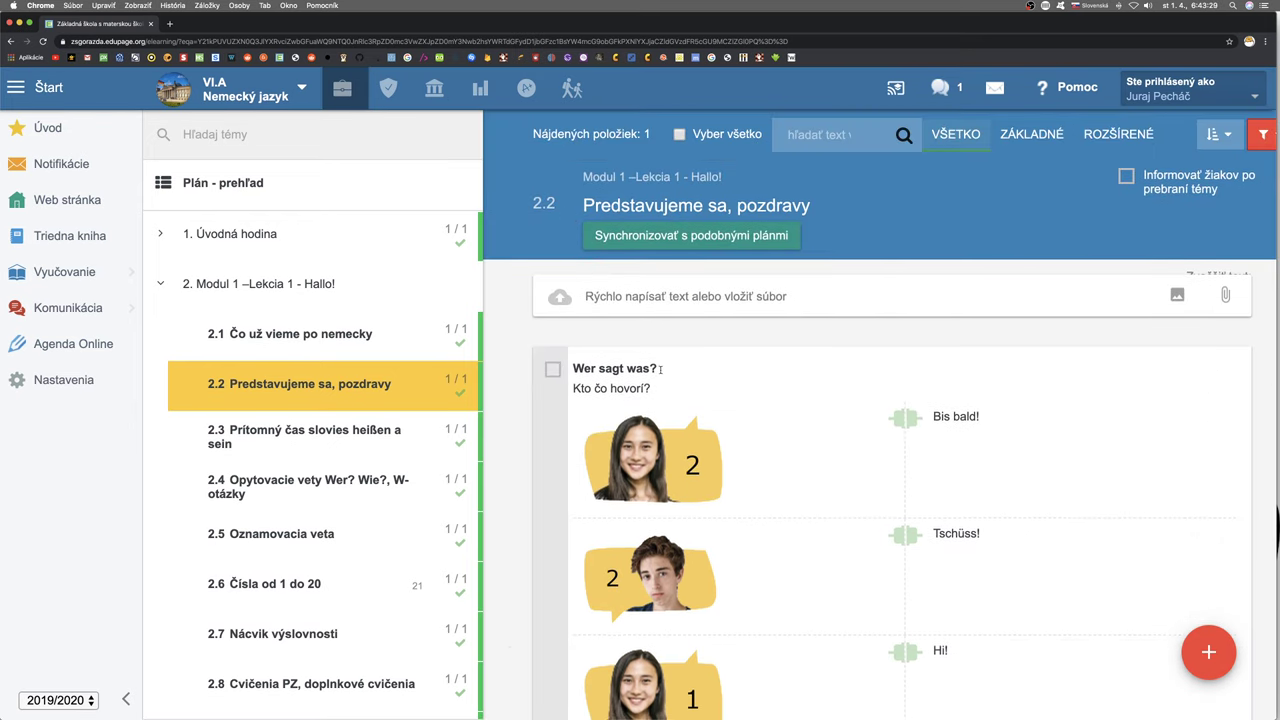
- Play the "Wer sagt was?" card as a test and make the browser window full screen
{"action": "scroll", "coordinate": [1051, 391], "scroll_direction": "down", "scroll_amount": 4}
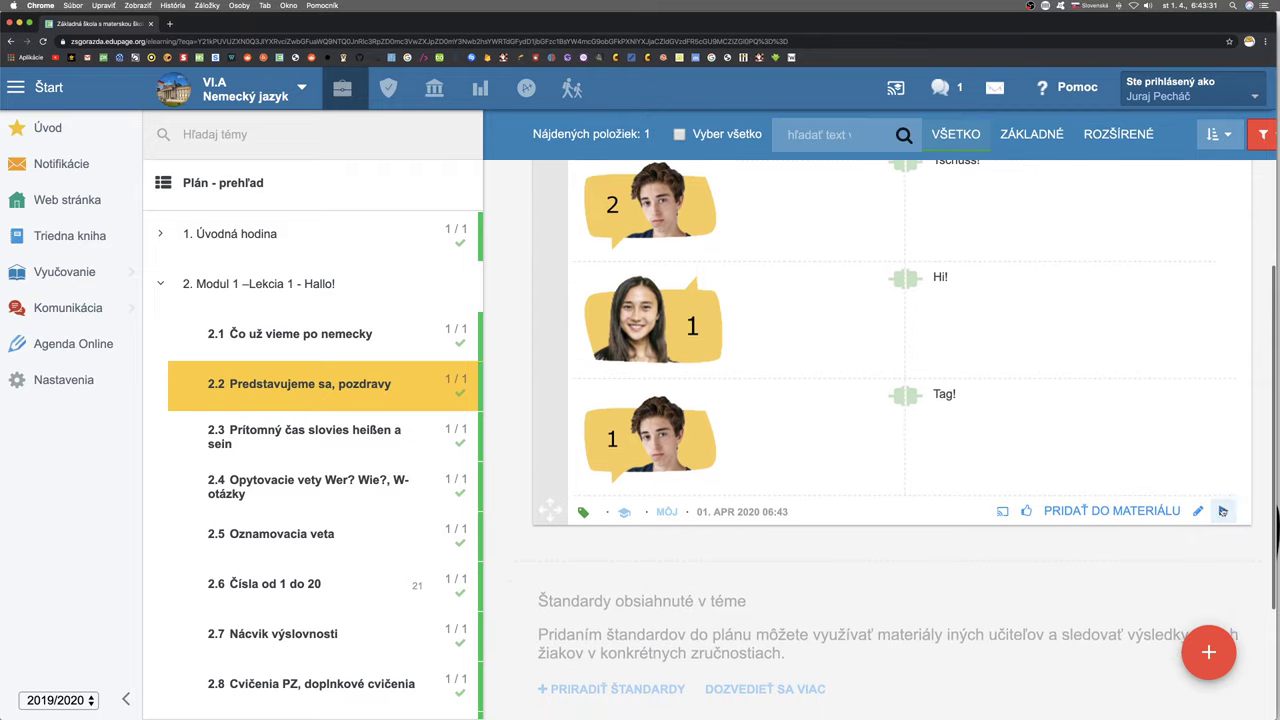
{"action": "left_click", "coordinate": [1222, 511]}
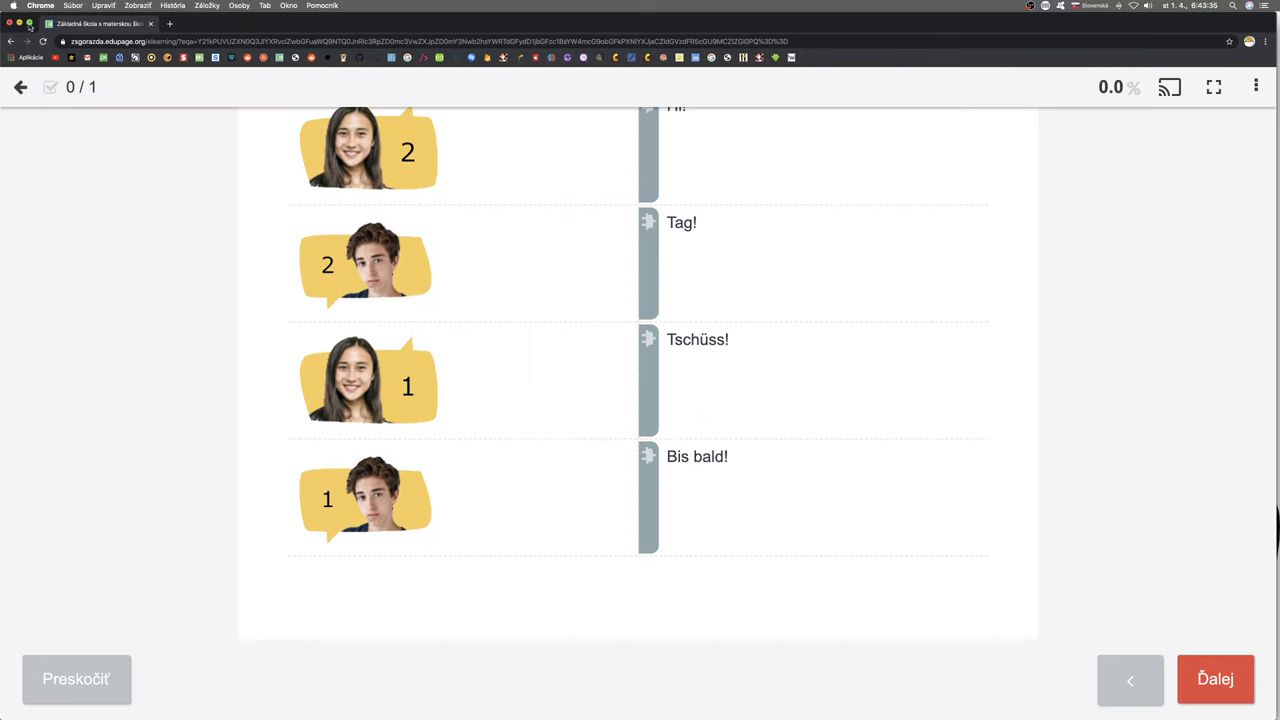
{"action": "left_click", "coordinate": [29, 23]}
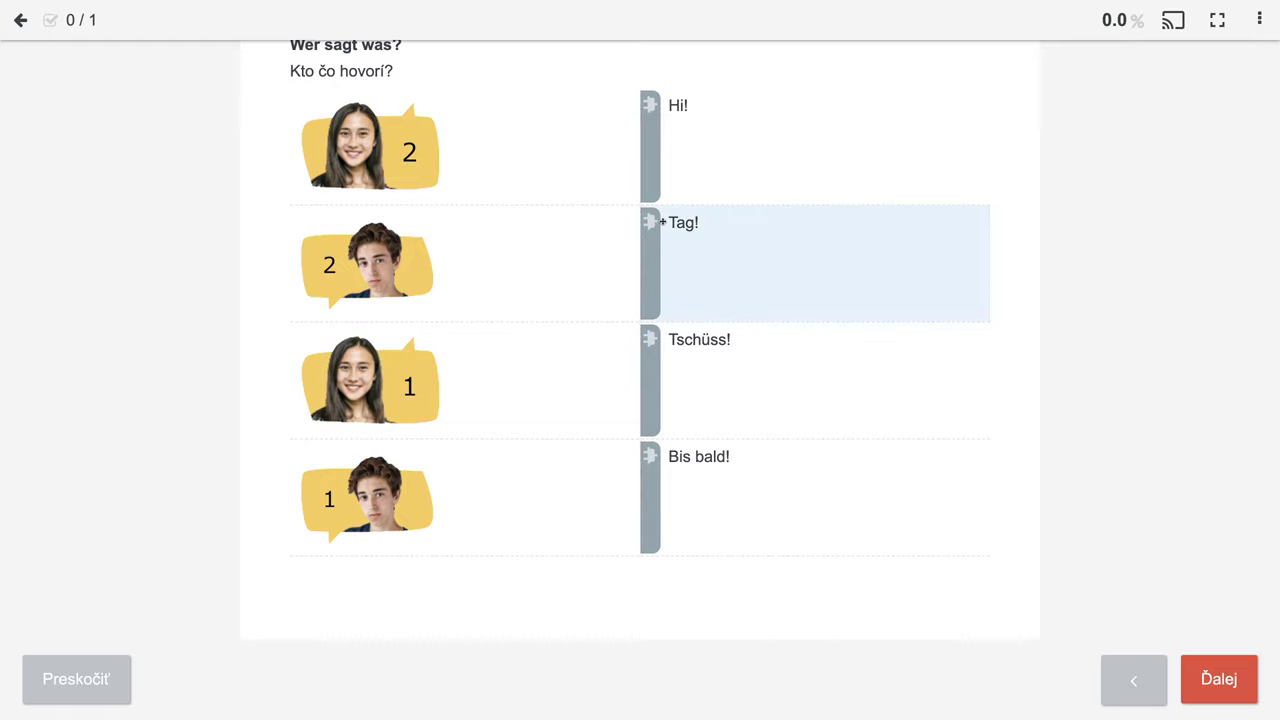
- Connect "Tag!" to the boy numbered 1, "Hi!" to the girl numbered 1, and "Bis bald!" to the girl numbered 2
{"action": "left_click_drag", "start_coordinate": [655, 221], "coordinate": [625, 466]}
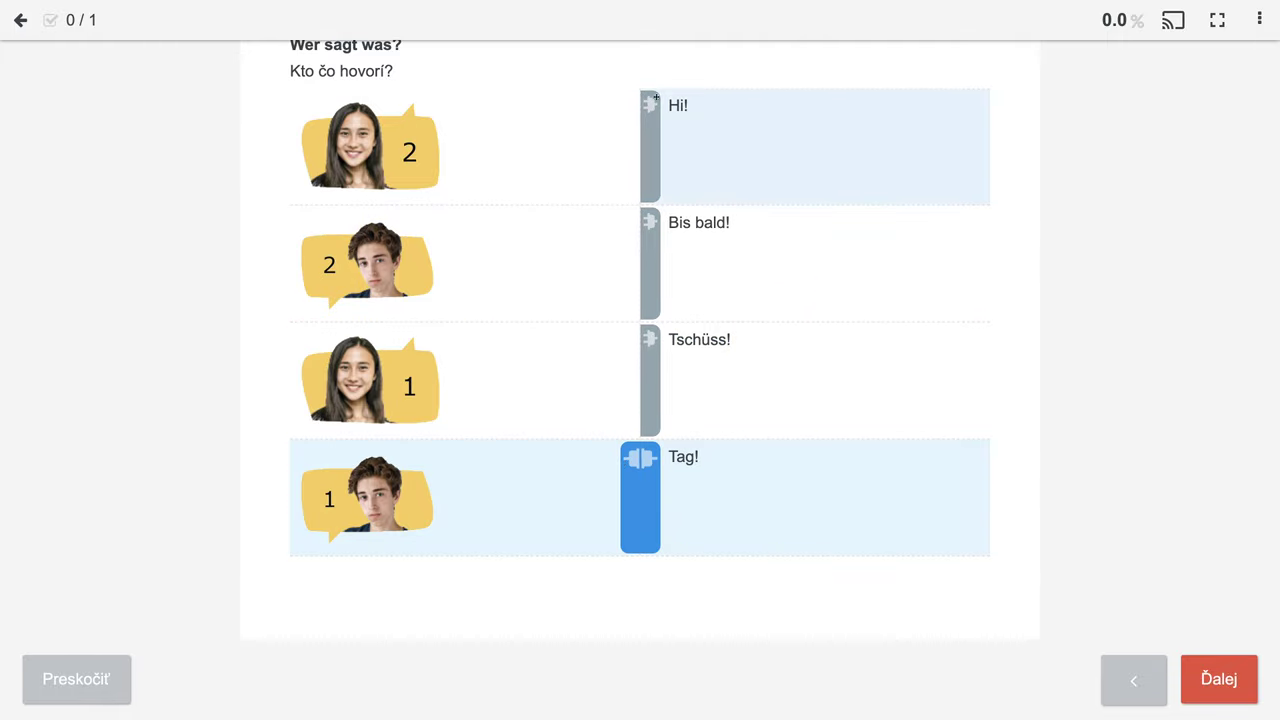
{"action": "left_click_drag", "start_coordinate": [648, 110], "coordinate": [646, 360]}
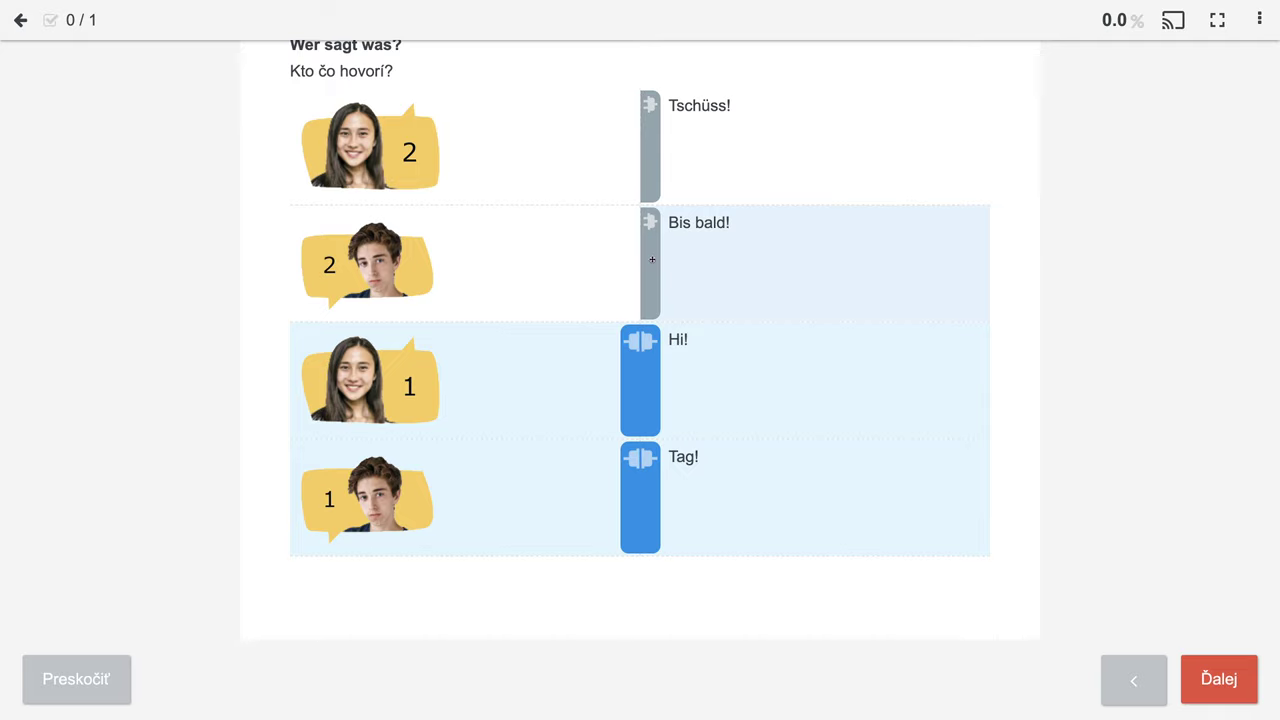
{"action": "left_click_drag", "start_coordinate": [657, 249], "coordinate": [648, 126]}
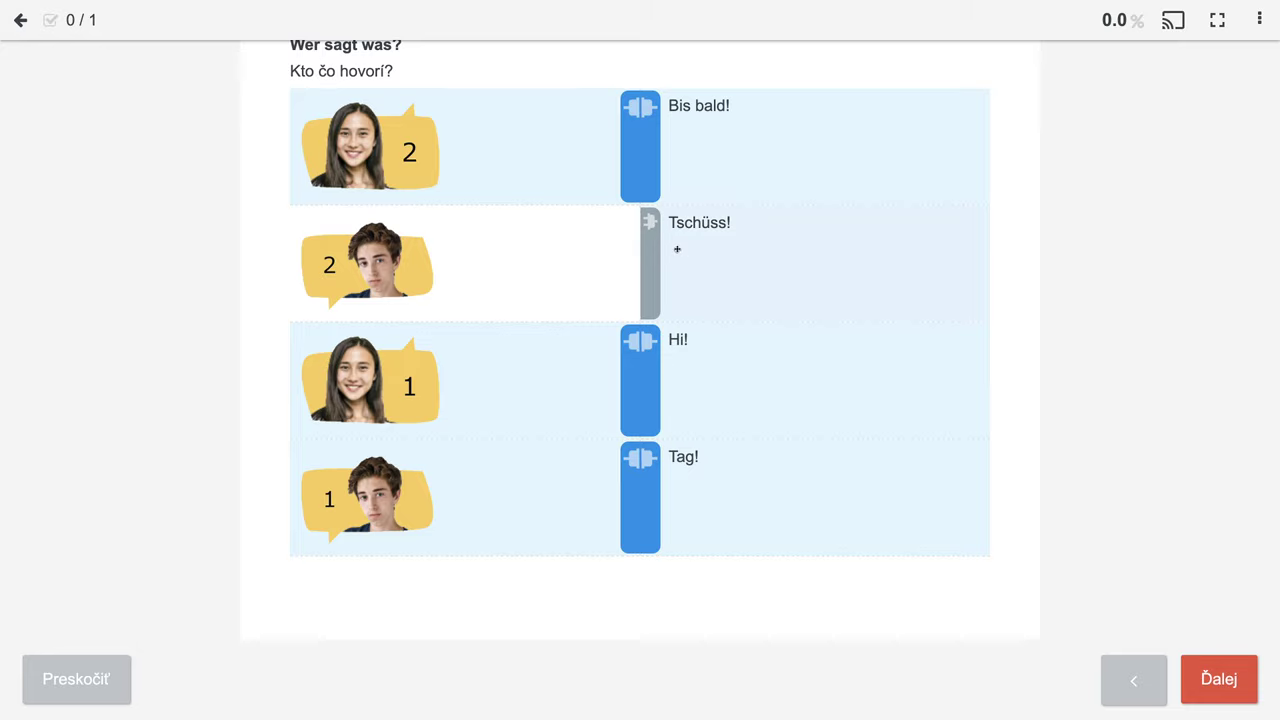